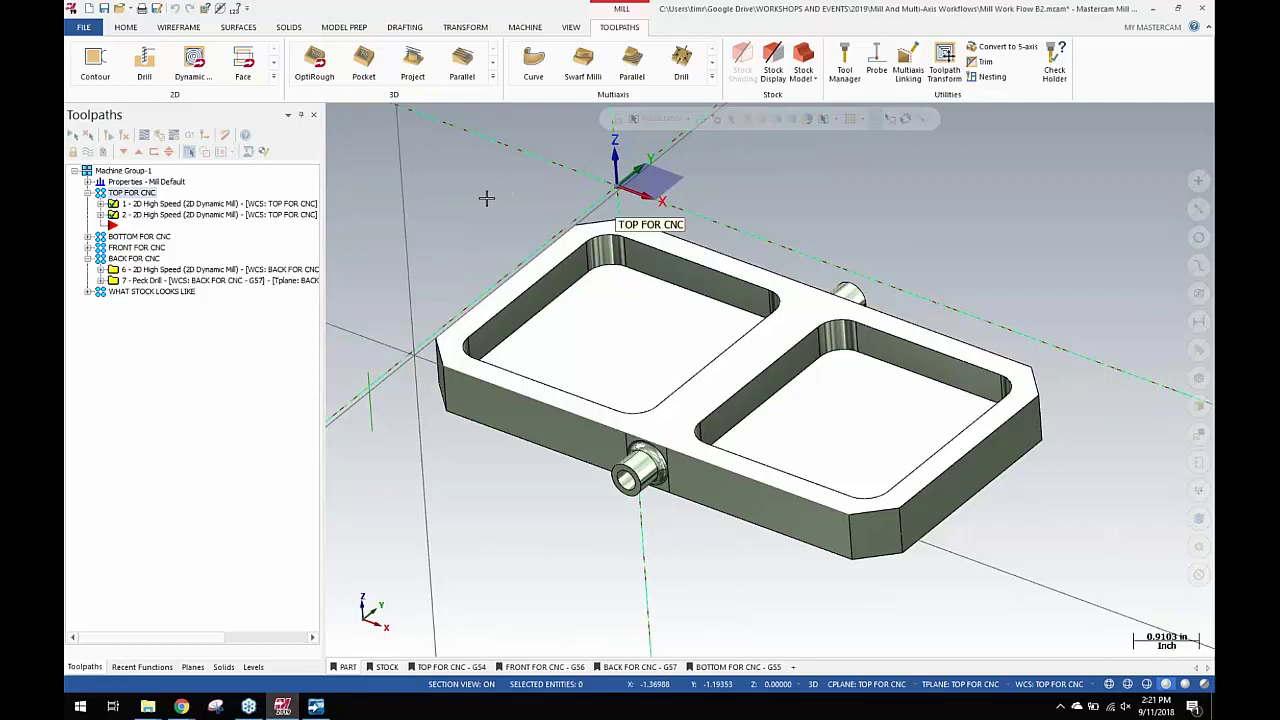
scroll(486, 198, up, 1)
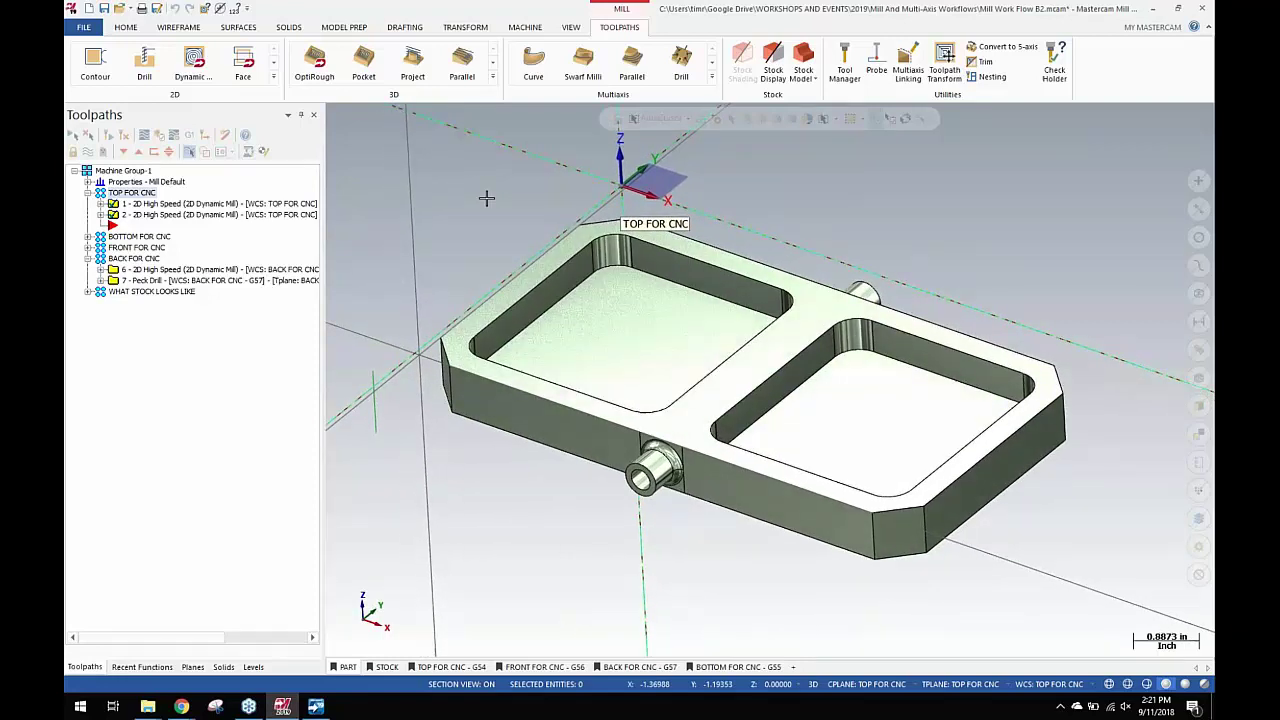
scroll(486, 198, down, 1)
click(123, 170)
scroll(557, 189, down, 1)
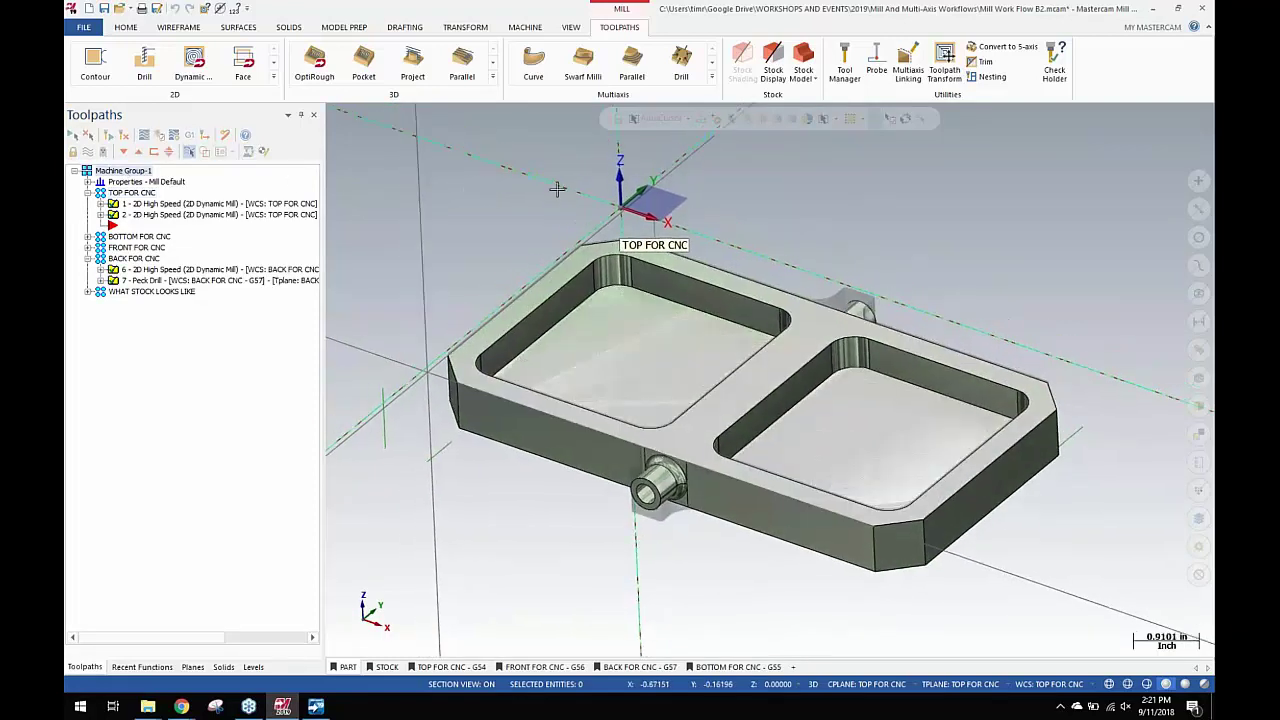
scroll(557, 189, down, 2)
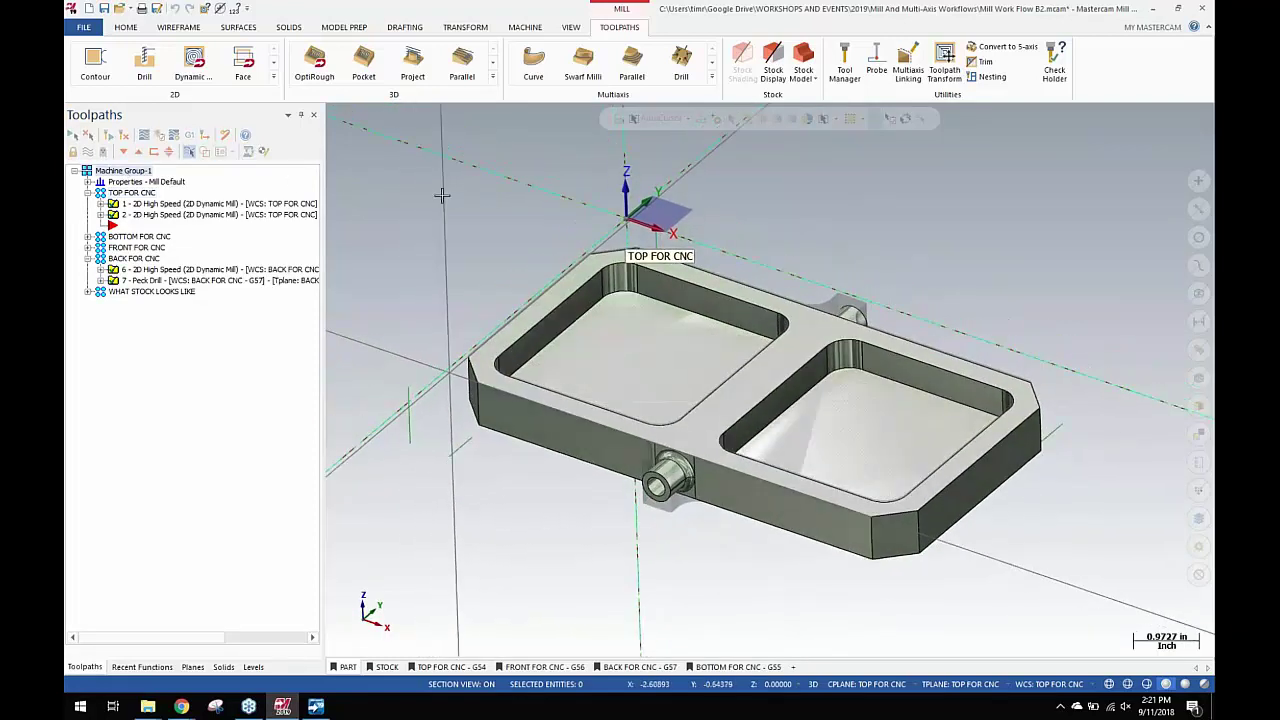
Look at the saved STOCK view, return to the PART view and orient the part to Top (WCS).
click(387, 667)
click(348, 667)
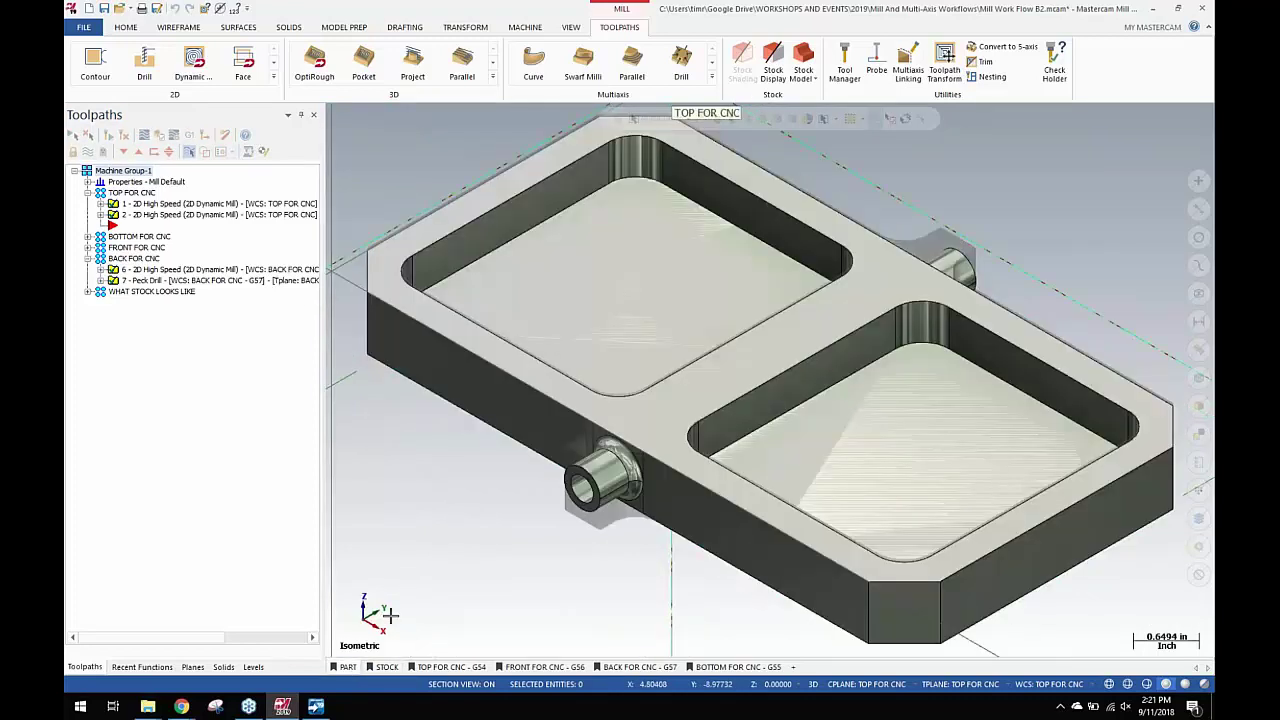
right_click(390, 545)
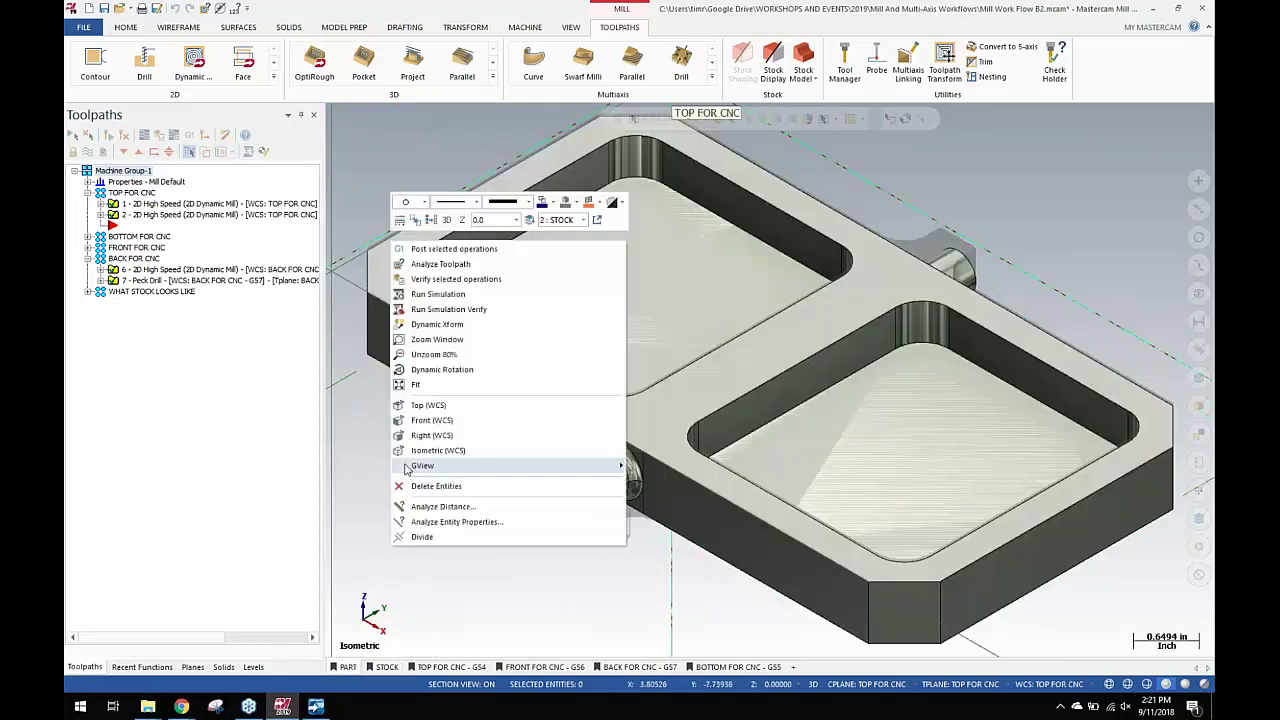
click(450, 408)
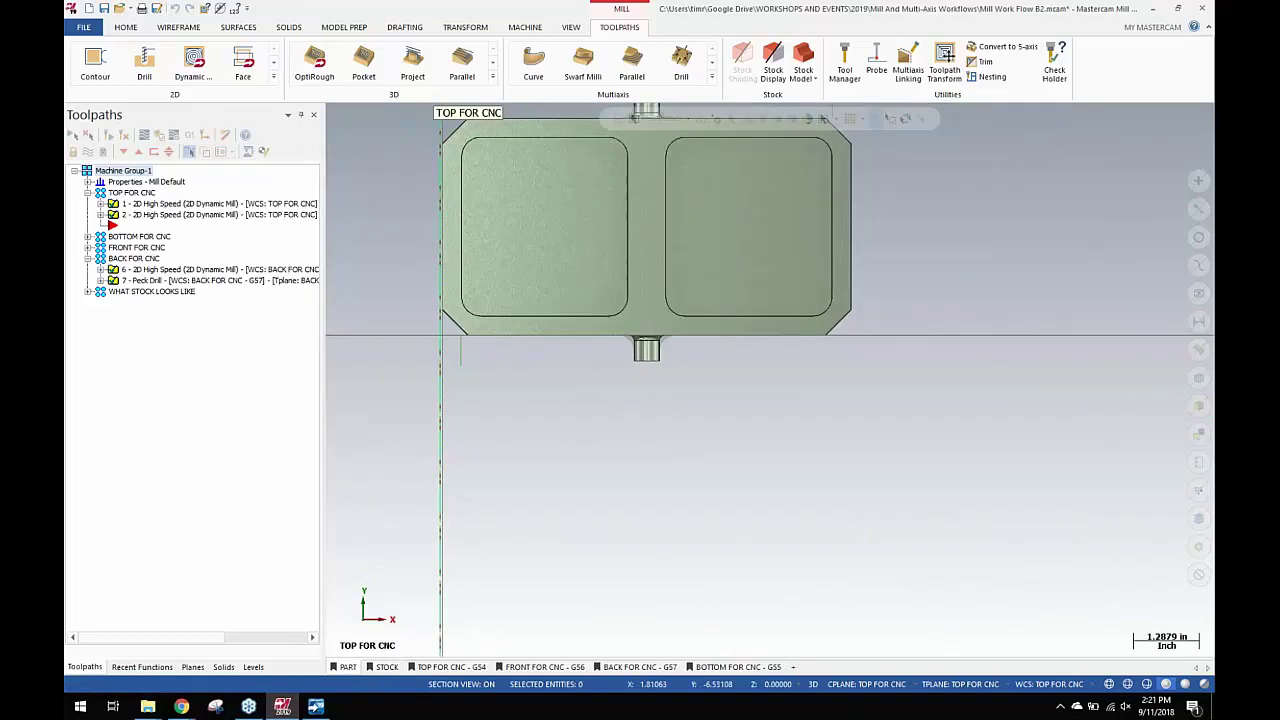
scroll(388, 389, up, 3)
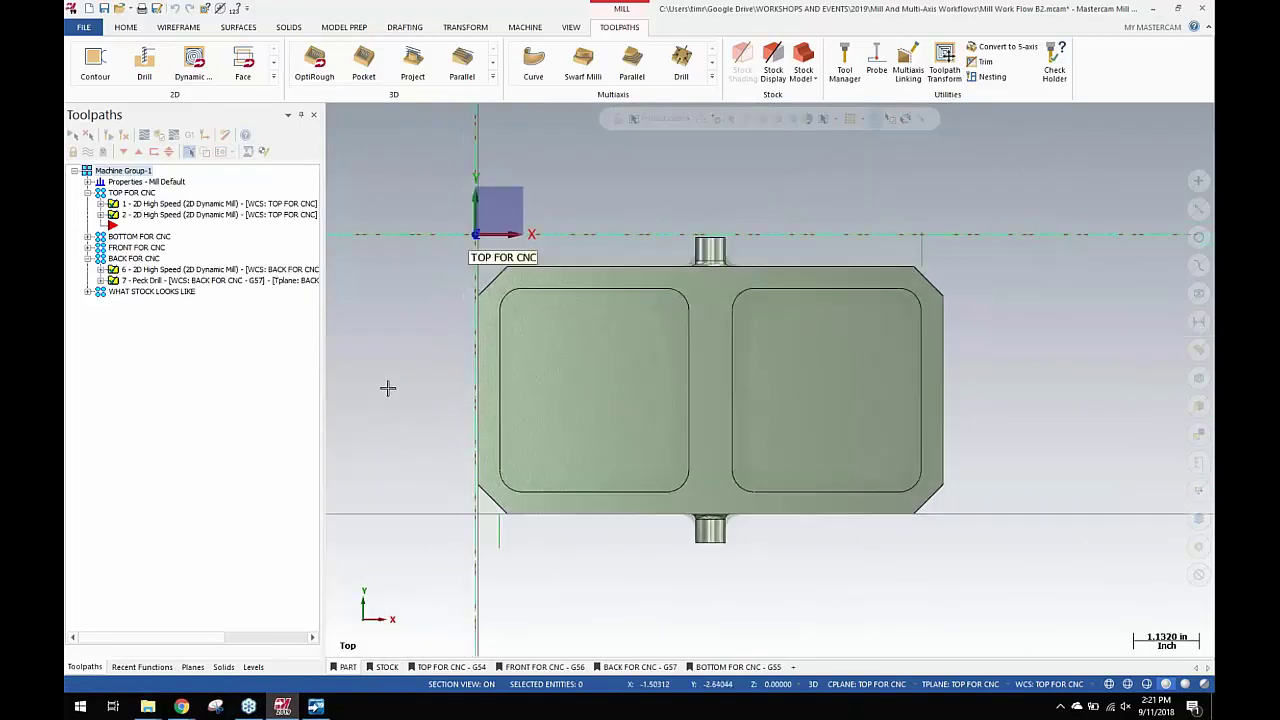
middle_drag(388, 388, 374, 388)
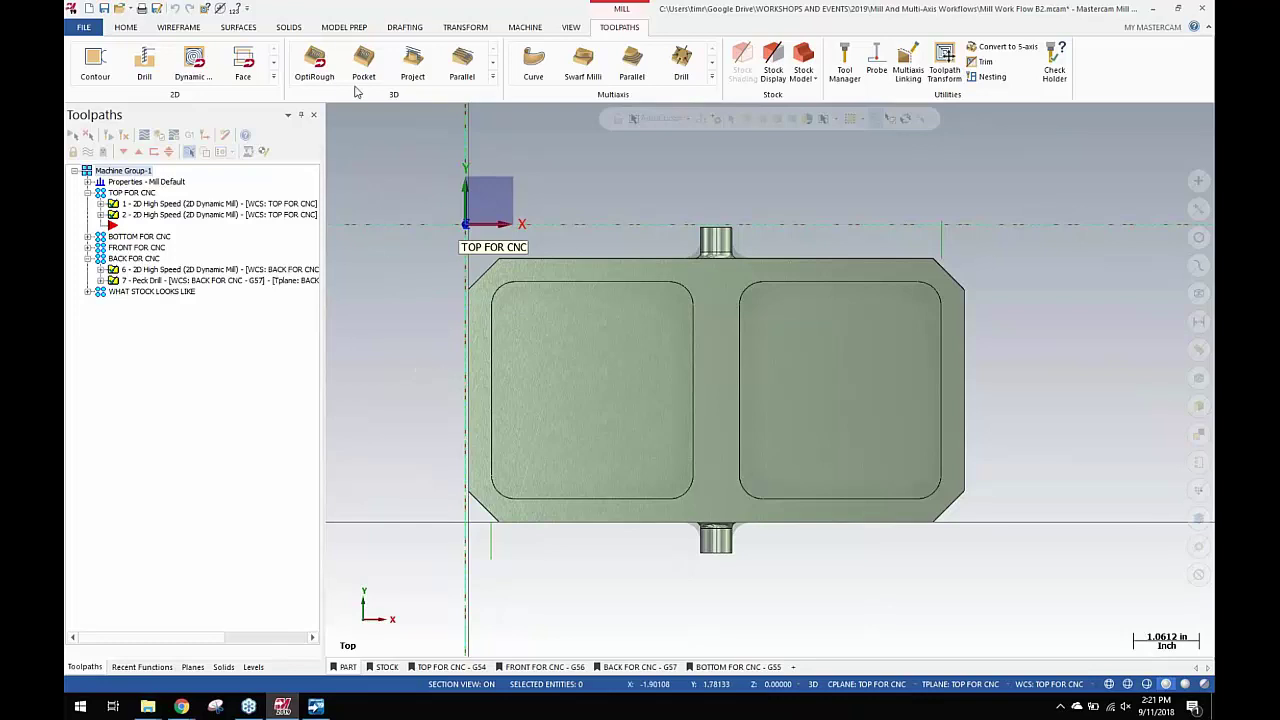
Use Move on the part's +X half, including the centre rib, both round bosses and the end faces, to shift it 2 in along X.
click(345, 28)
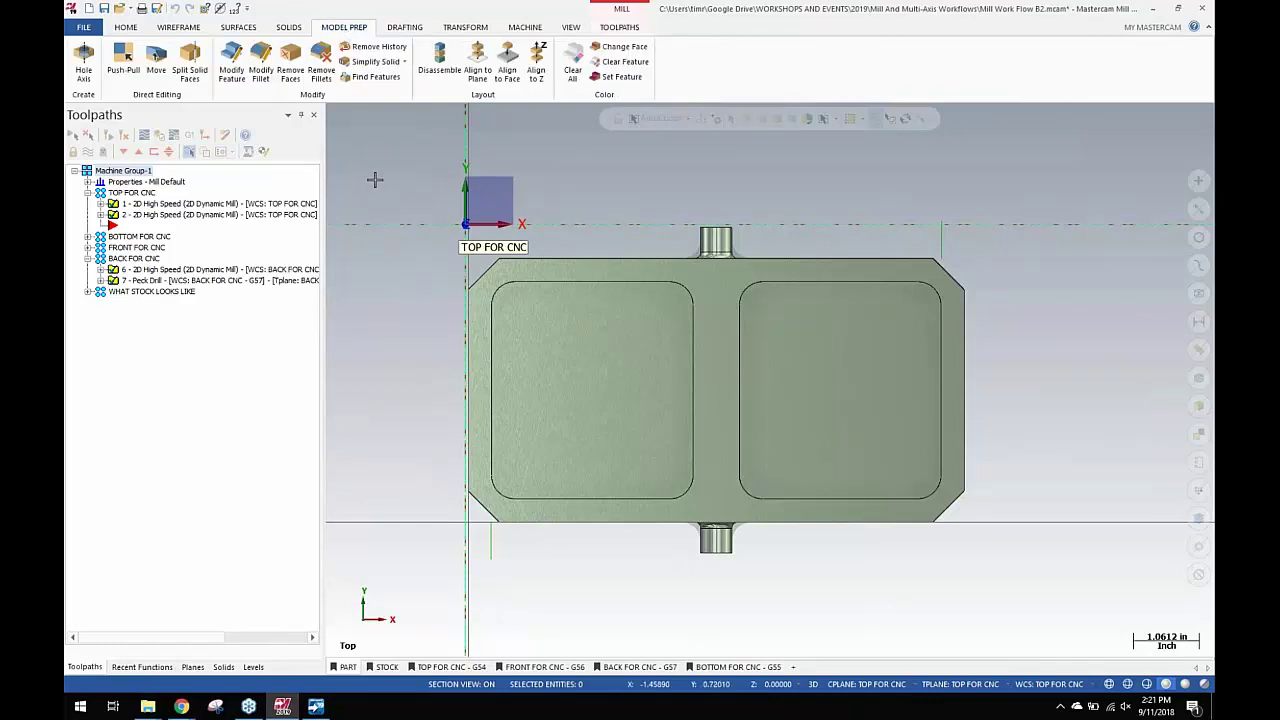
click(156, 60)
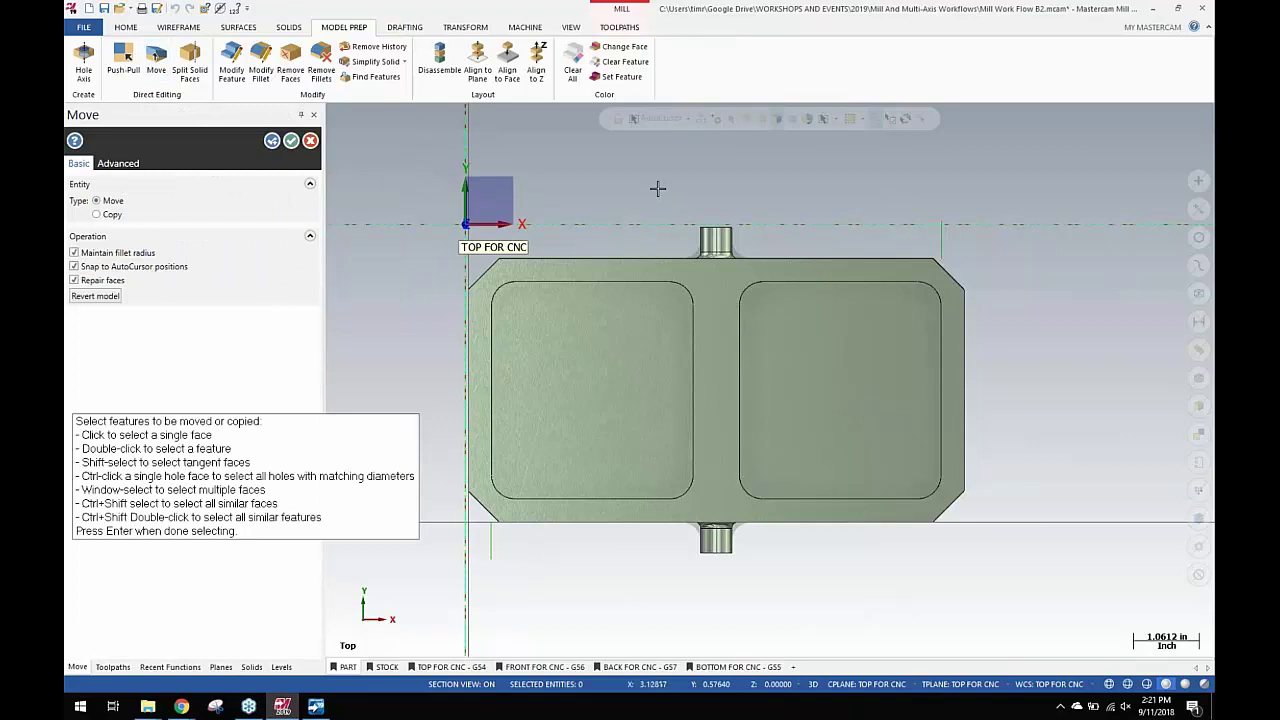
drag(649, 183, 1049, 612)
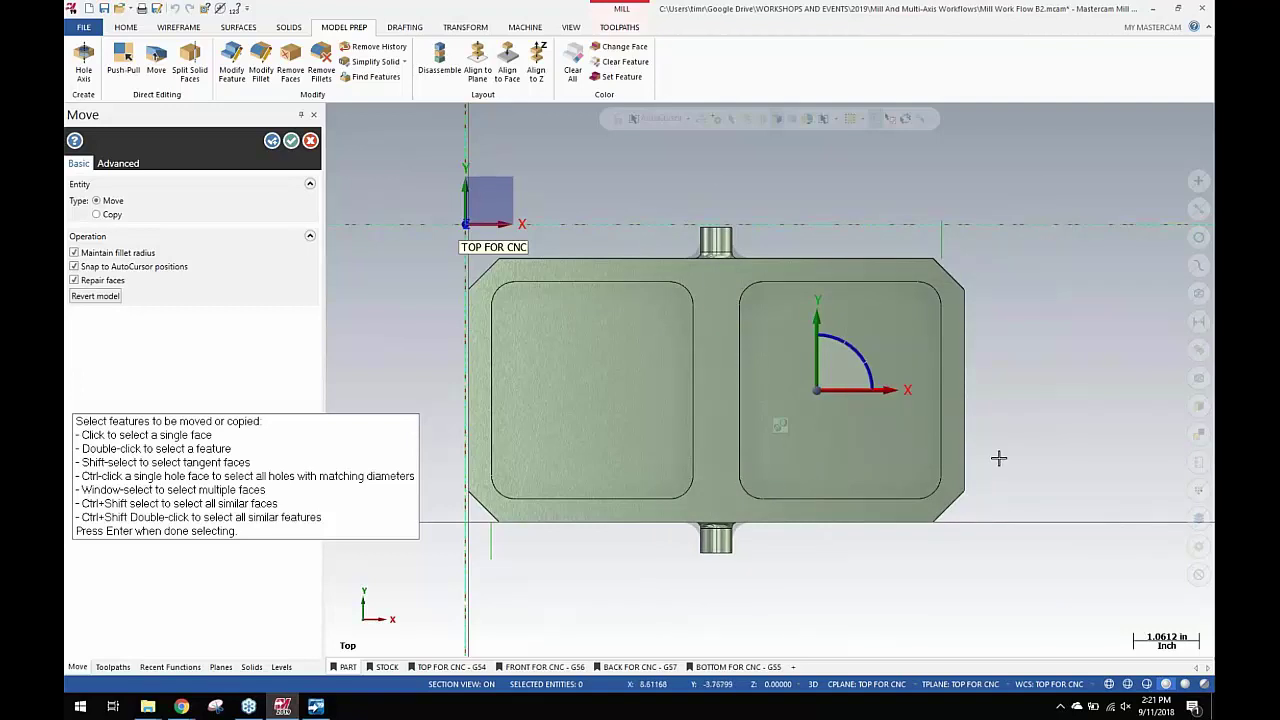
click(861, 390)
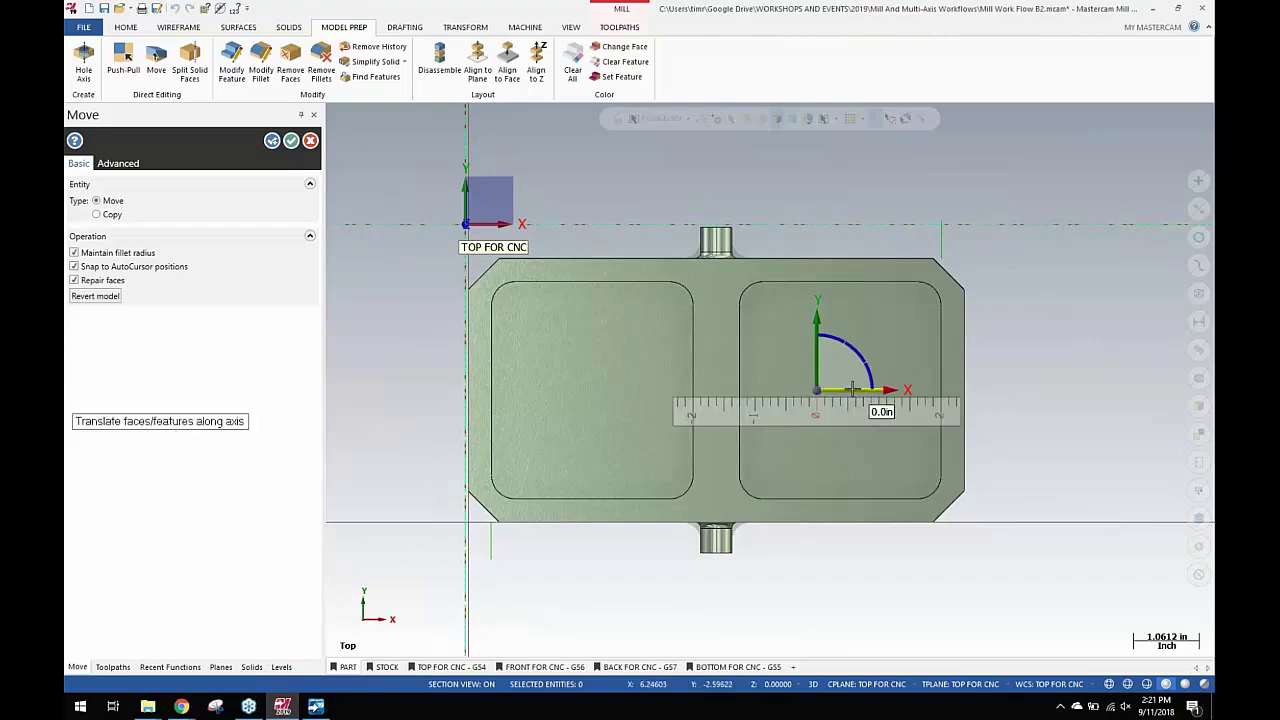
click(852, 388)
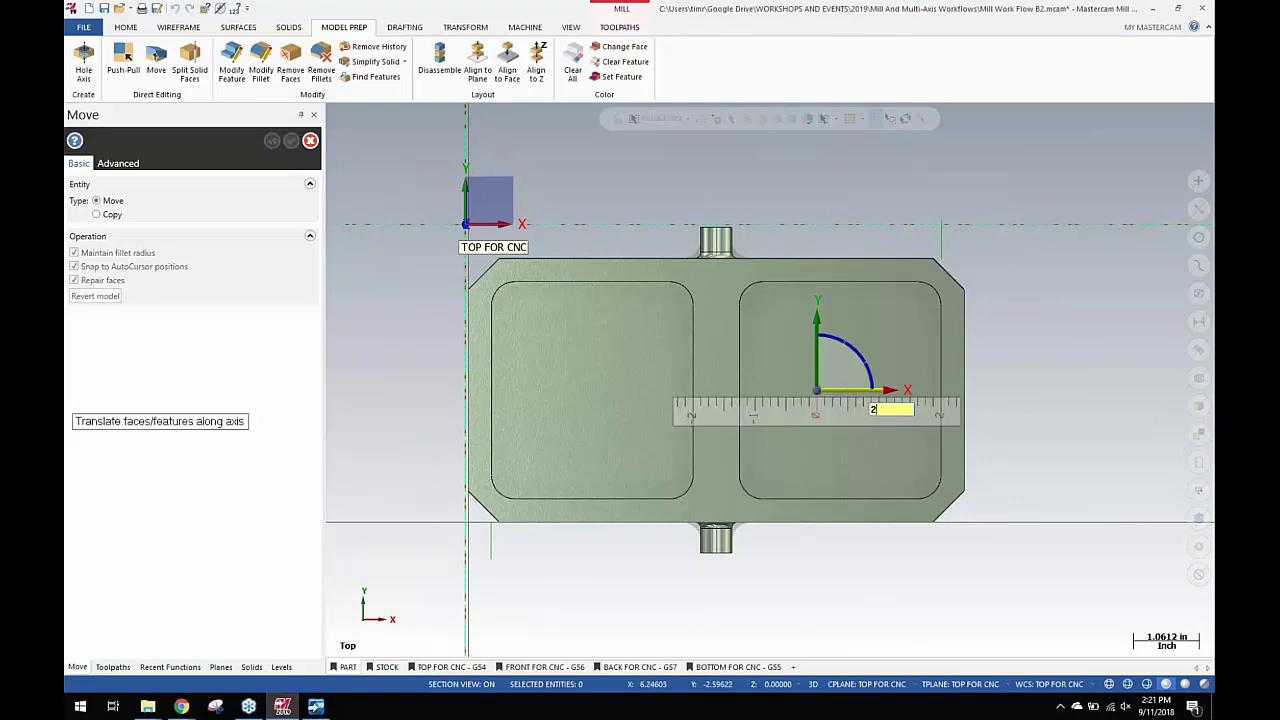
text(2)
key(Return)
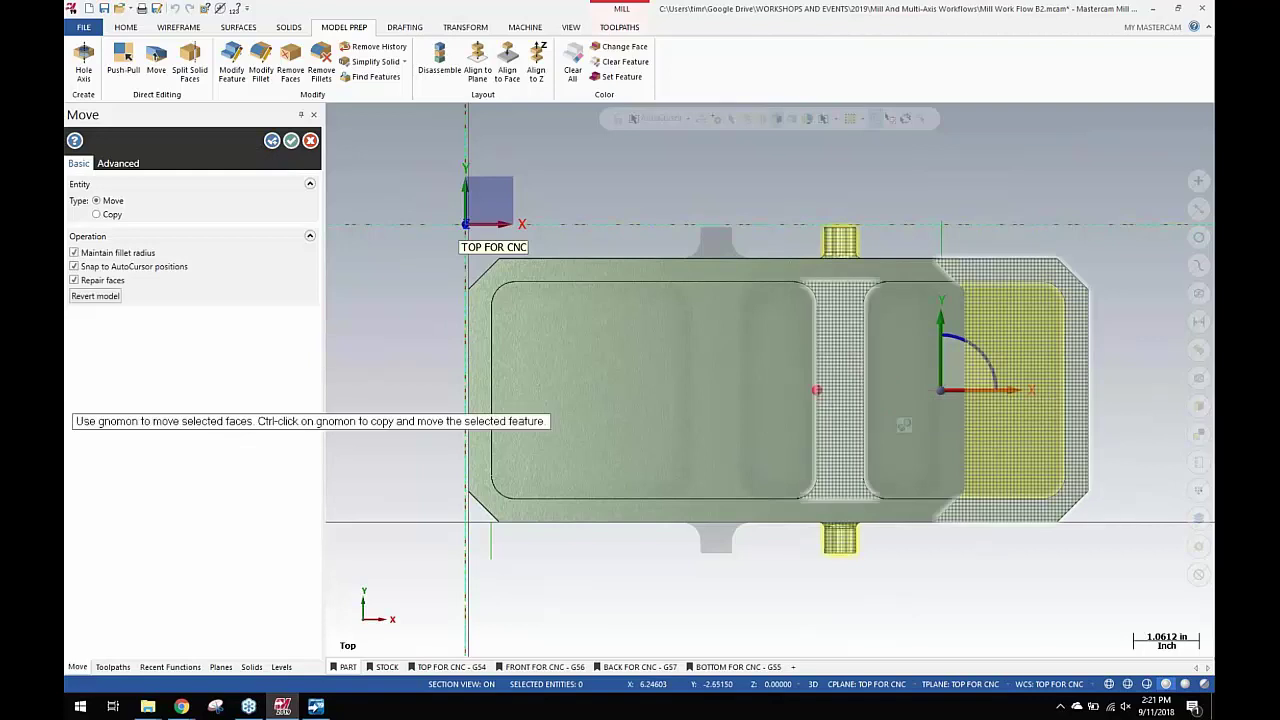
key(Return)
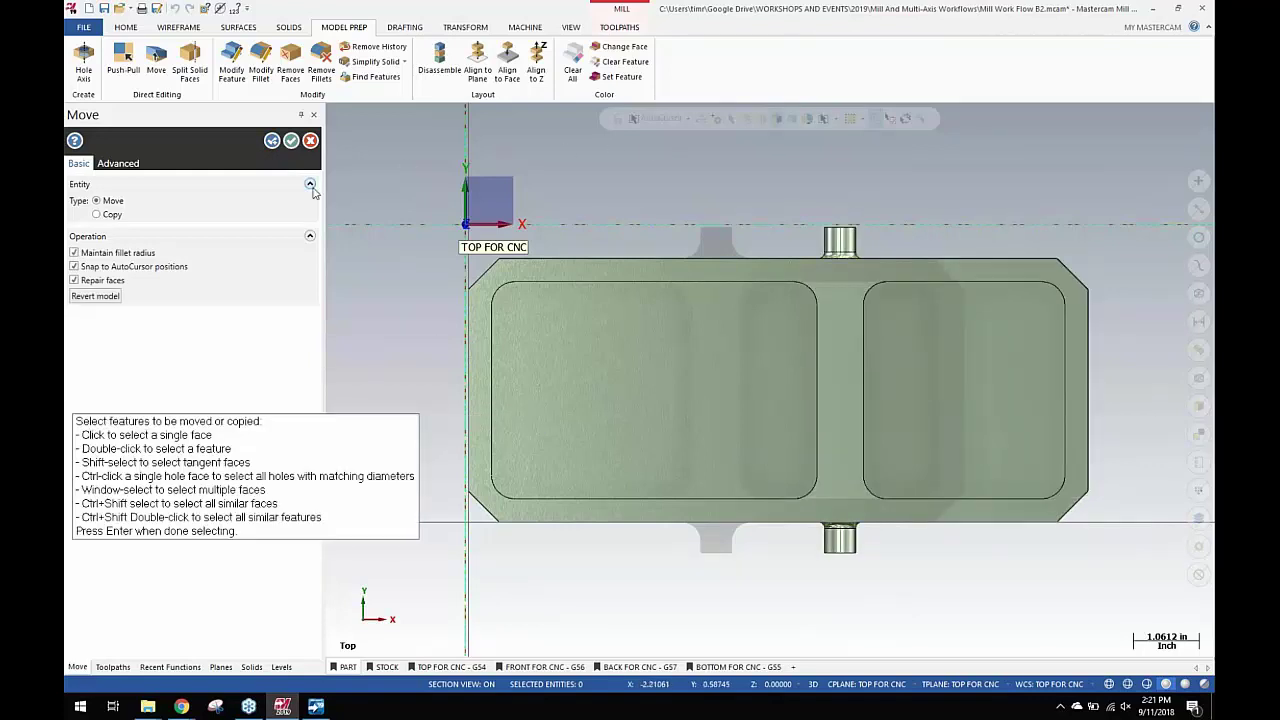
Close the Move command and check the status of the operations in the toolpath list.
scroll(589, 191, up, 2)
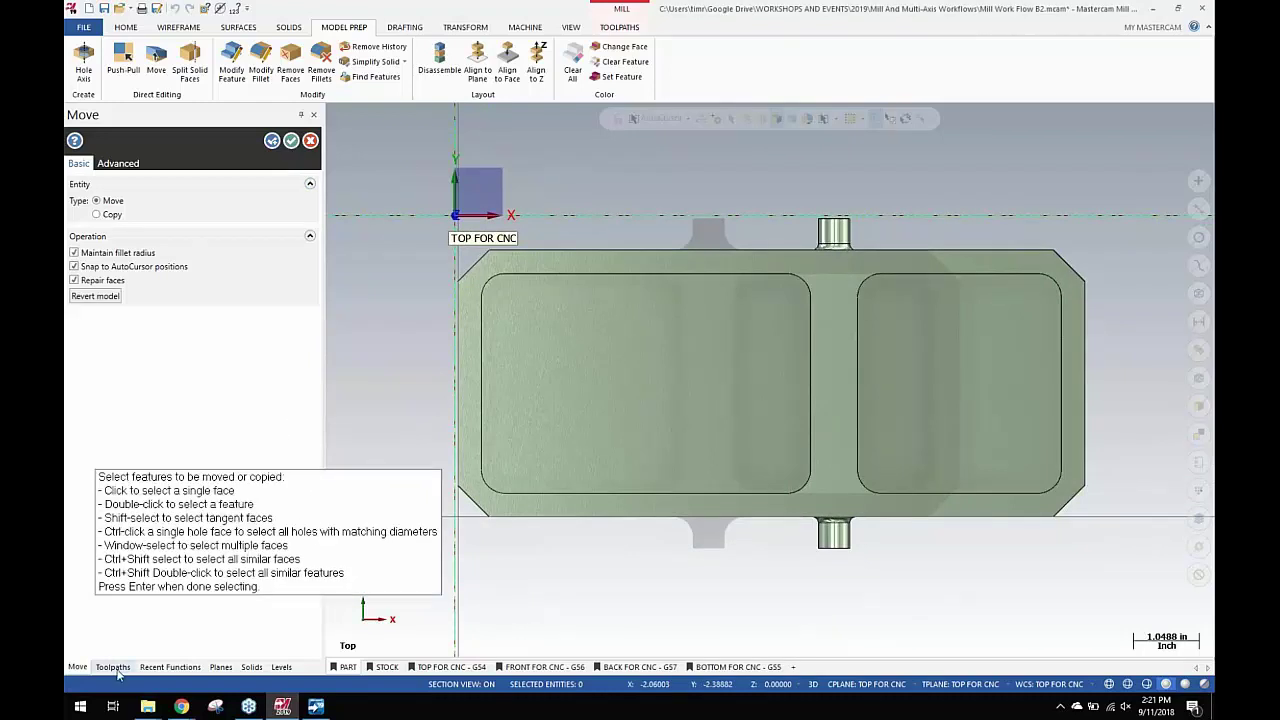
click(113, 667)
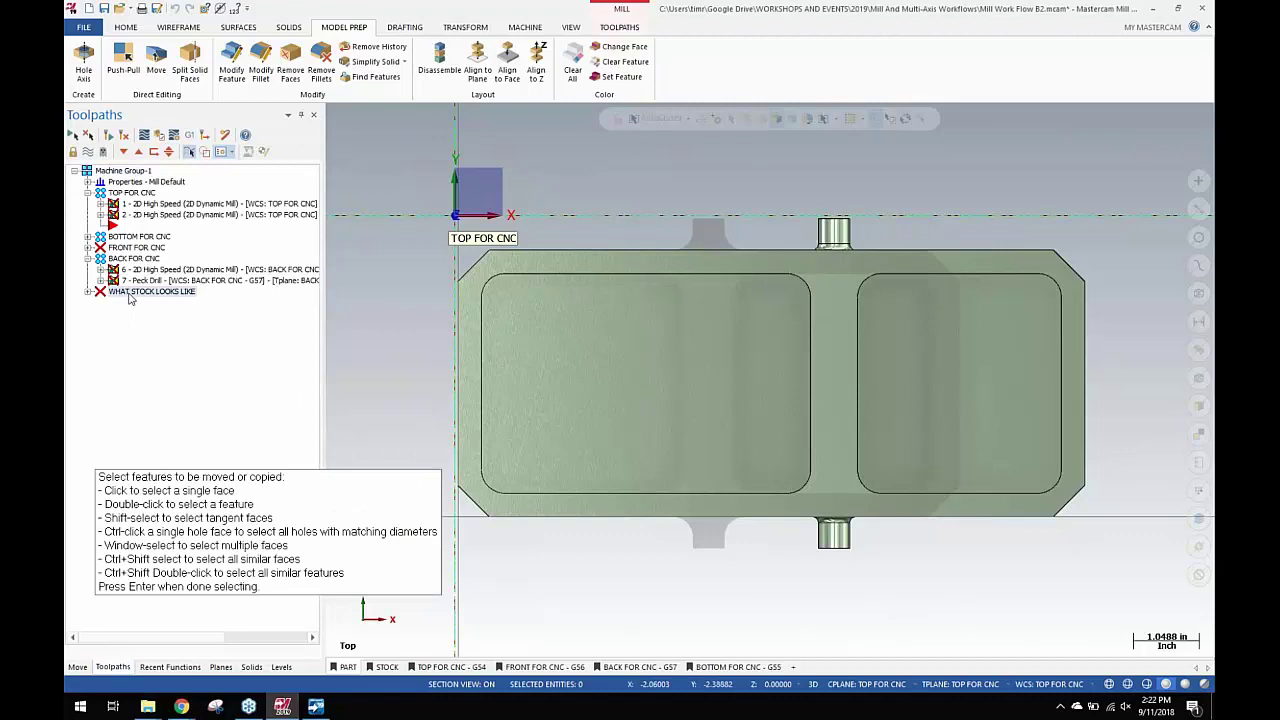
click(88, 156)
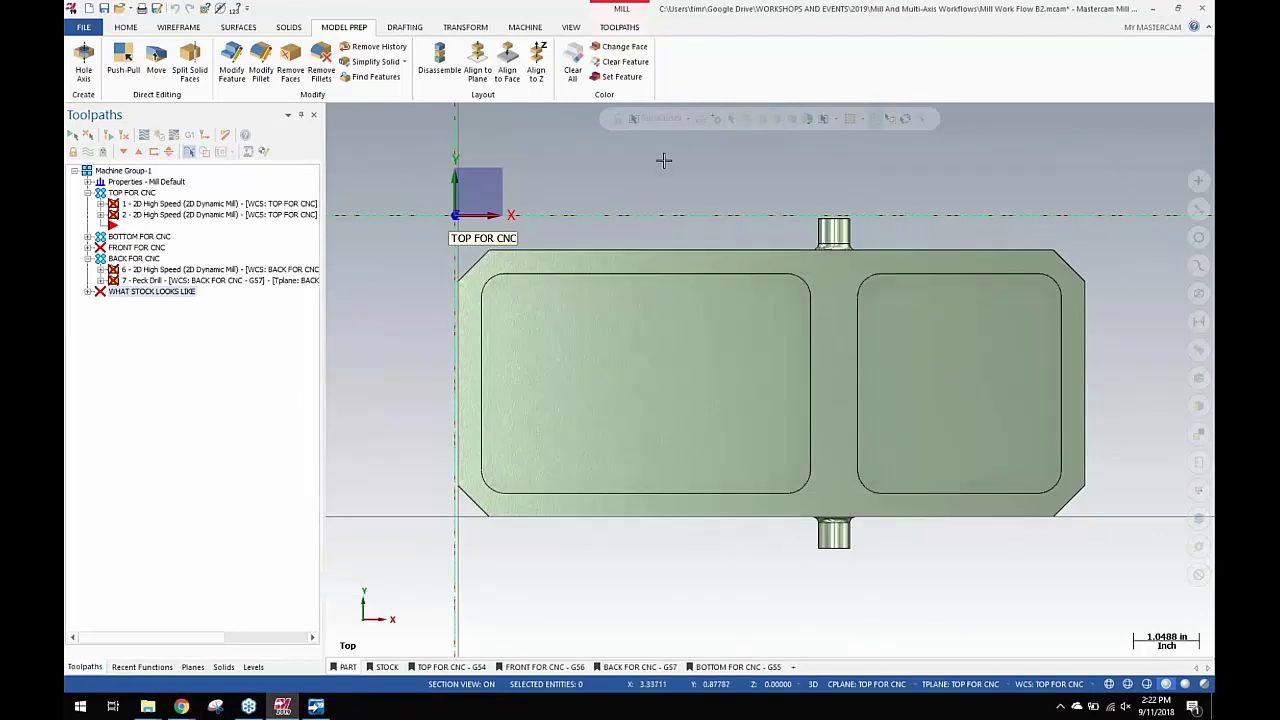
Turn on the DIMS level and inspect the pocket length dimensions from the top and in 3D.
scroll(665, 160, down, 1)
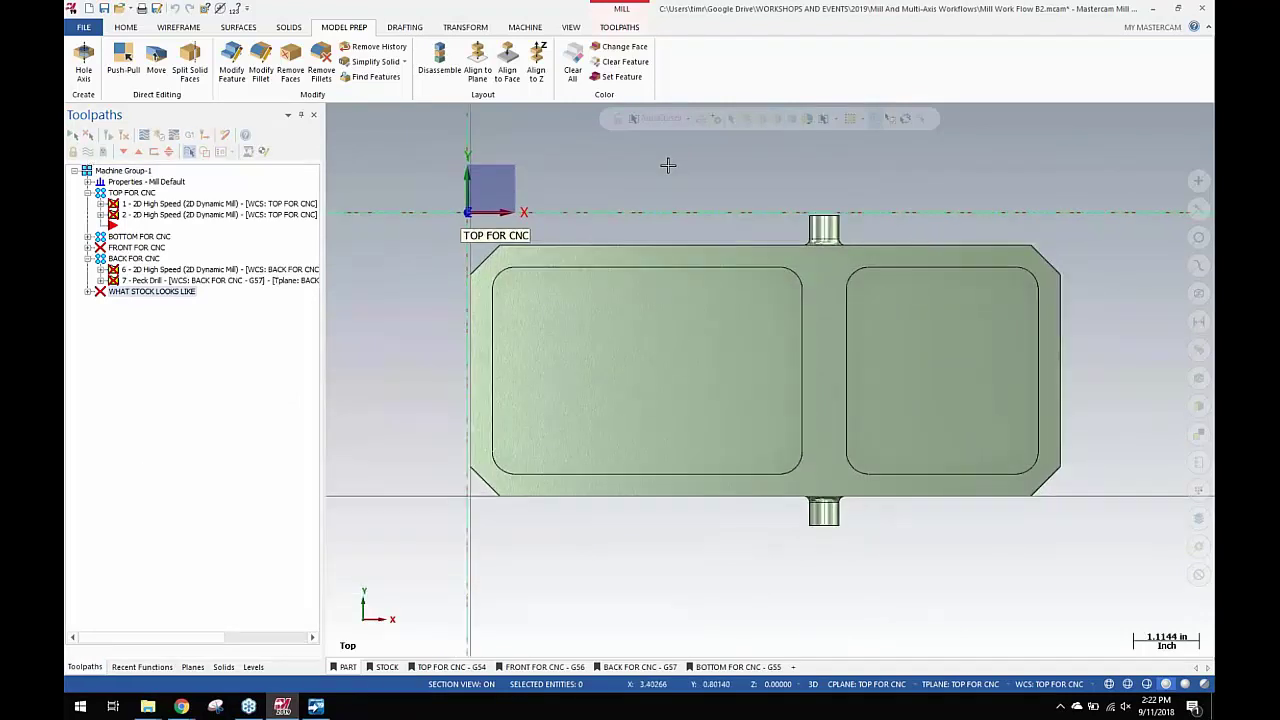
shift+middle_drag(668, 166, 660, 226)
click(253, 667)
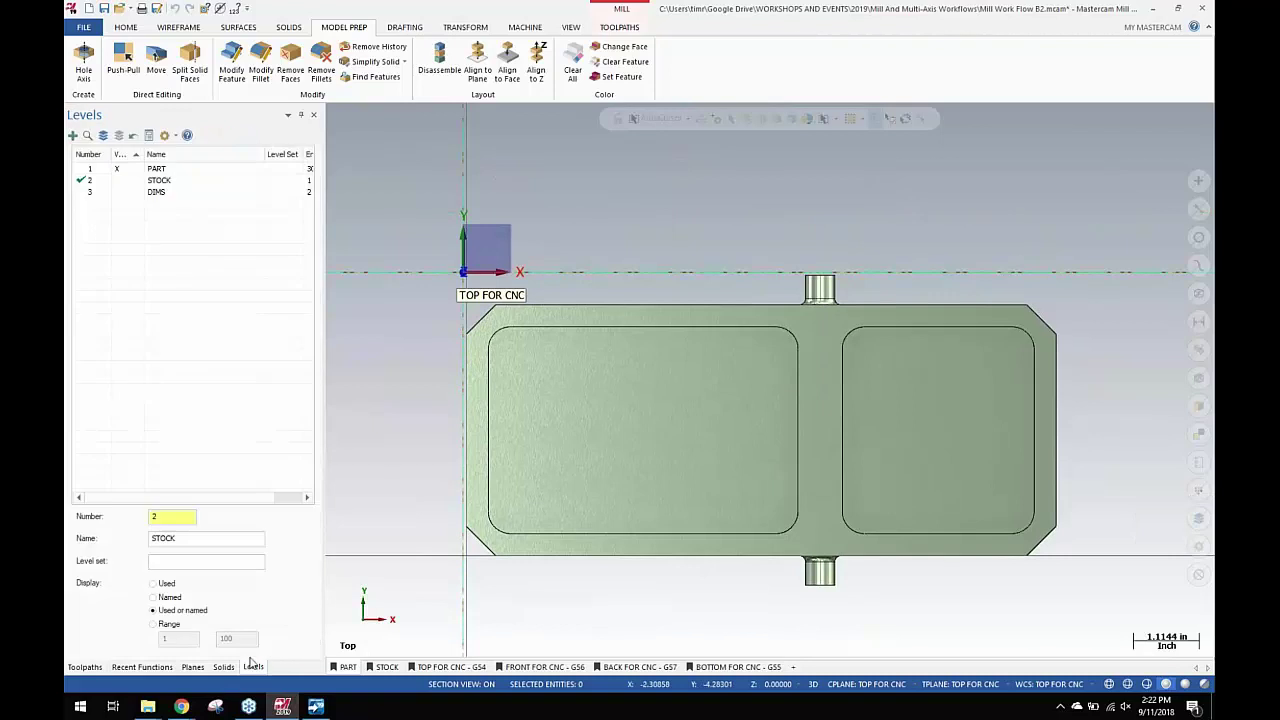
click(117, 192)
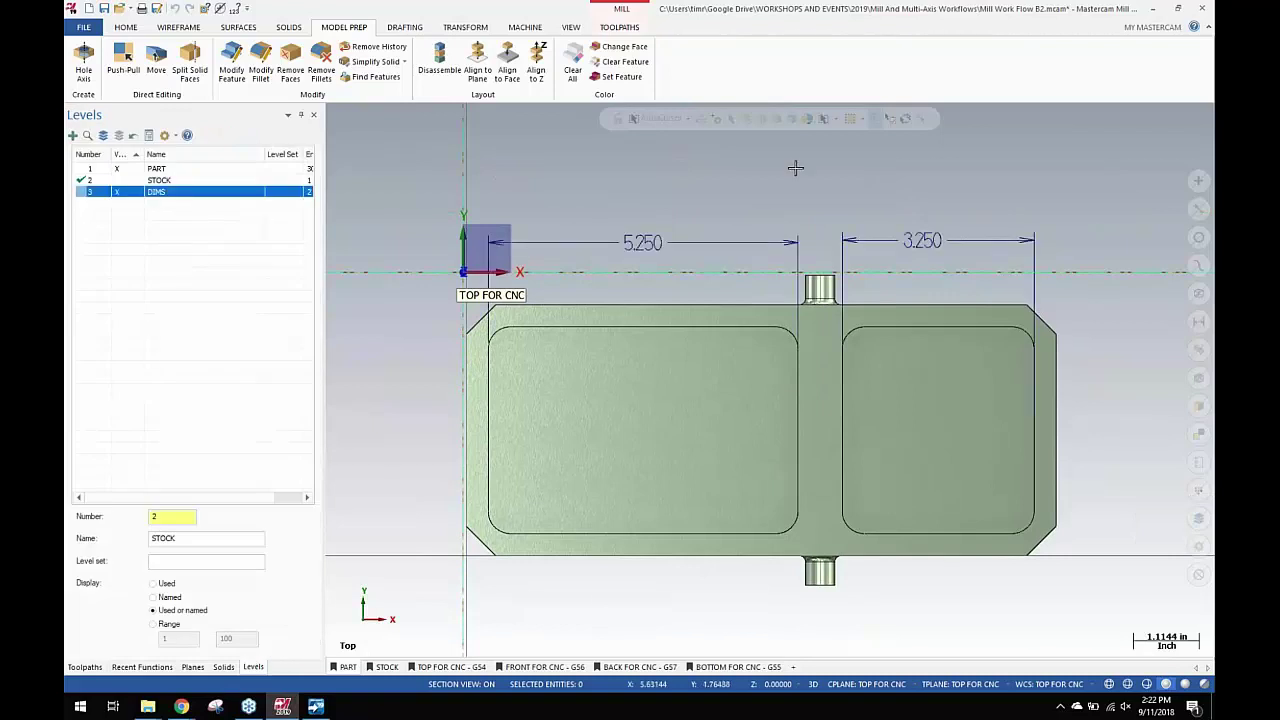
scroll(795, 168, up, 1)
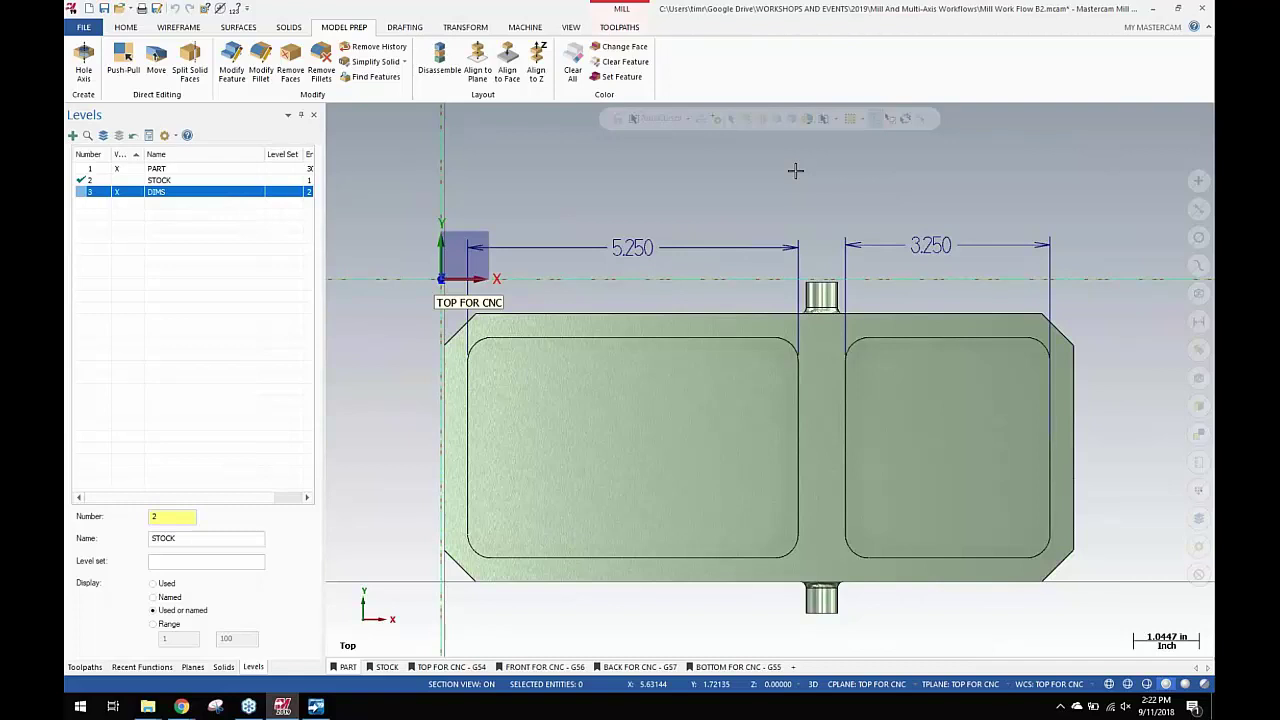
key(alt+7)
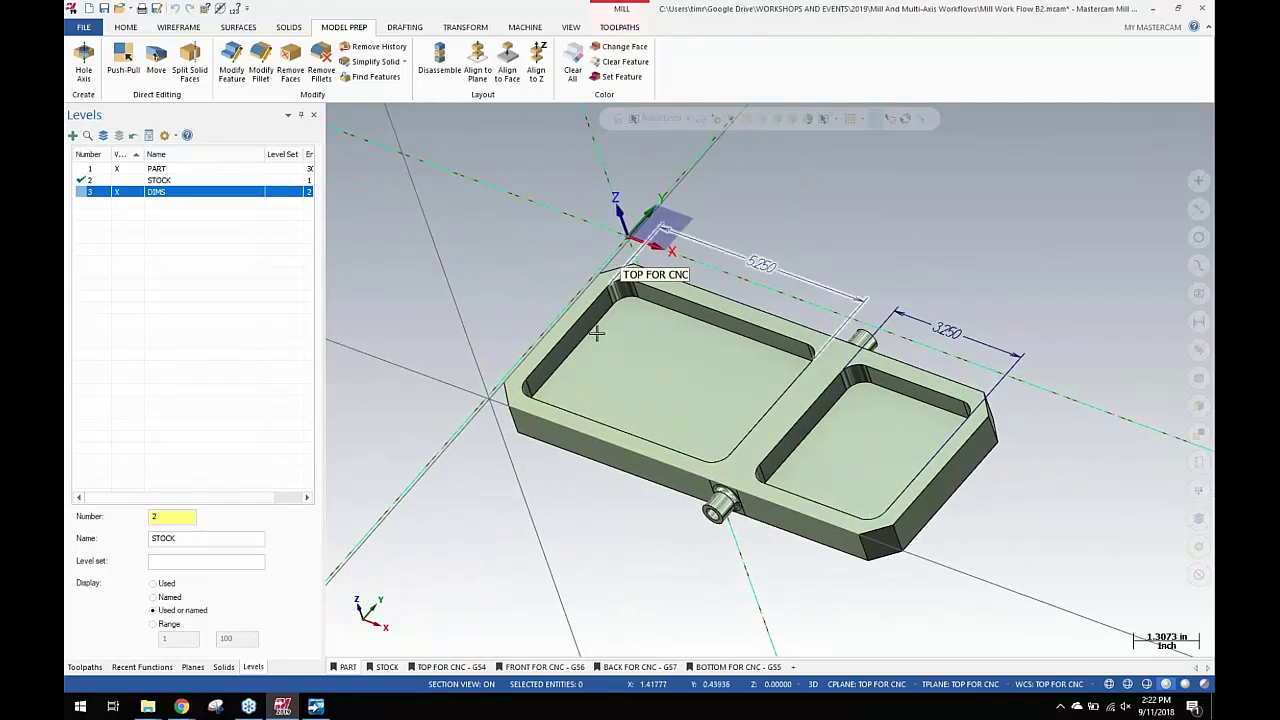
Show the STOCK view and use Push-Pull to extend the stock block's +X end face by 2 in.
click(388, 667)
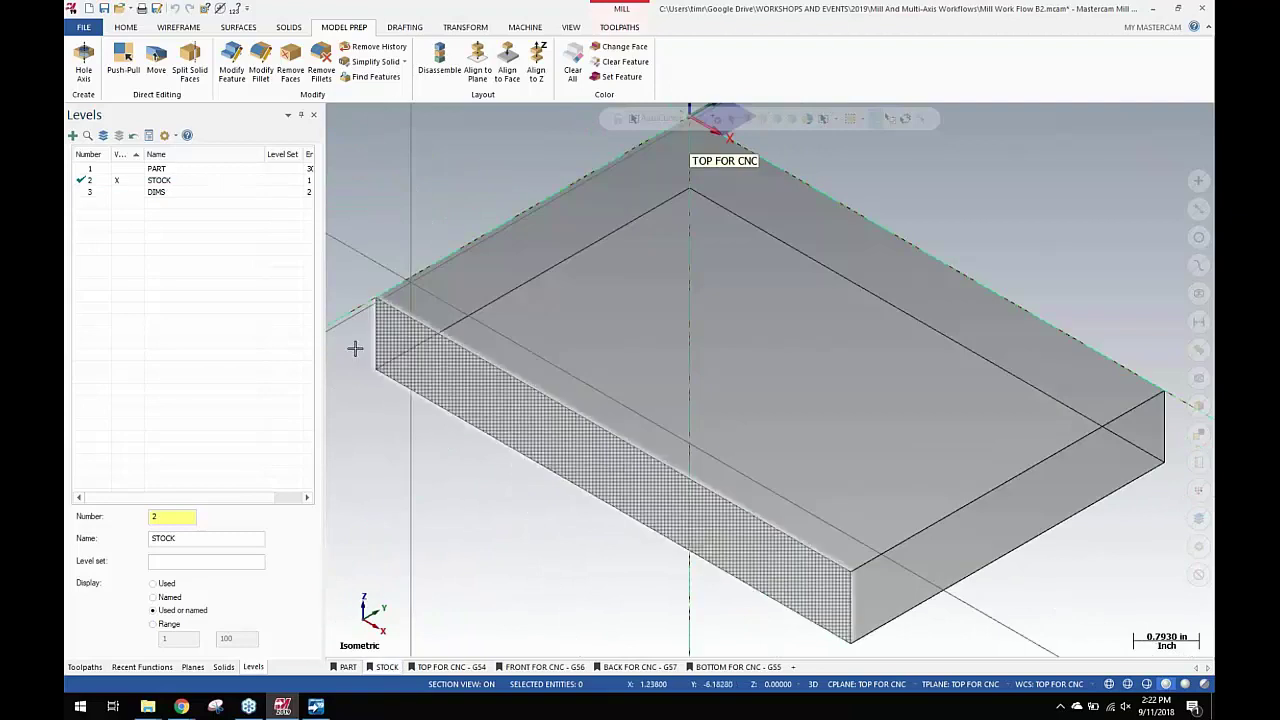
click(124, 57)
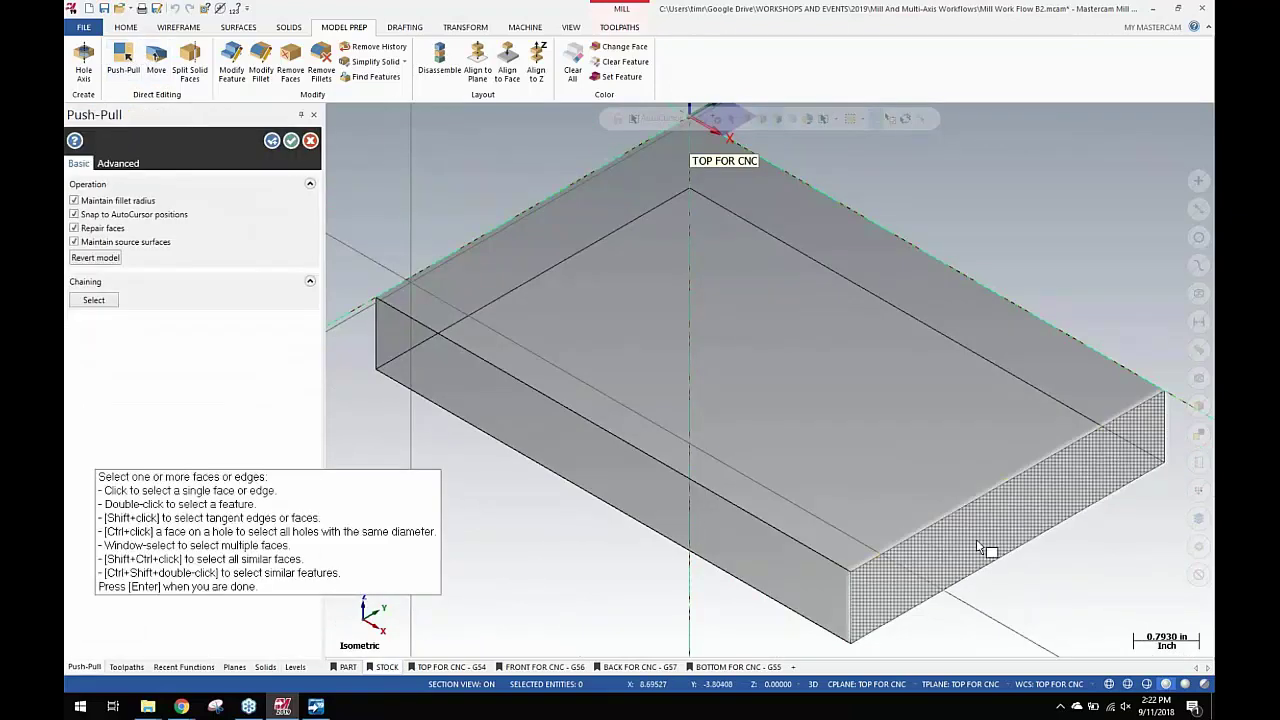
click(302, 230)
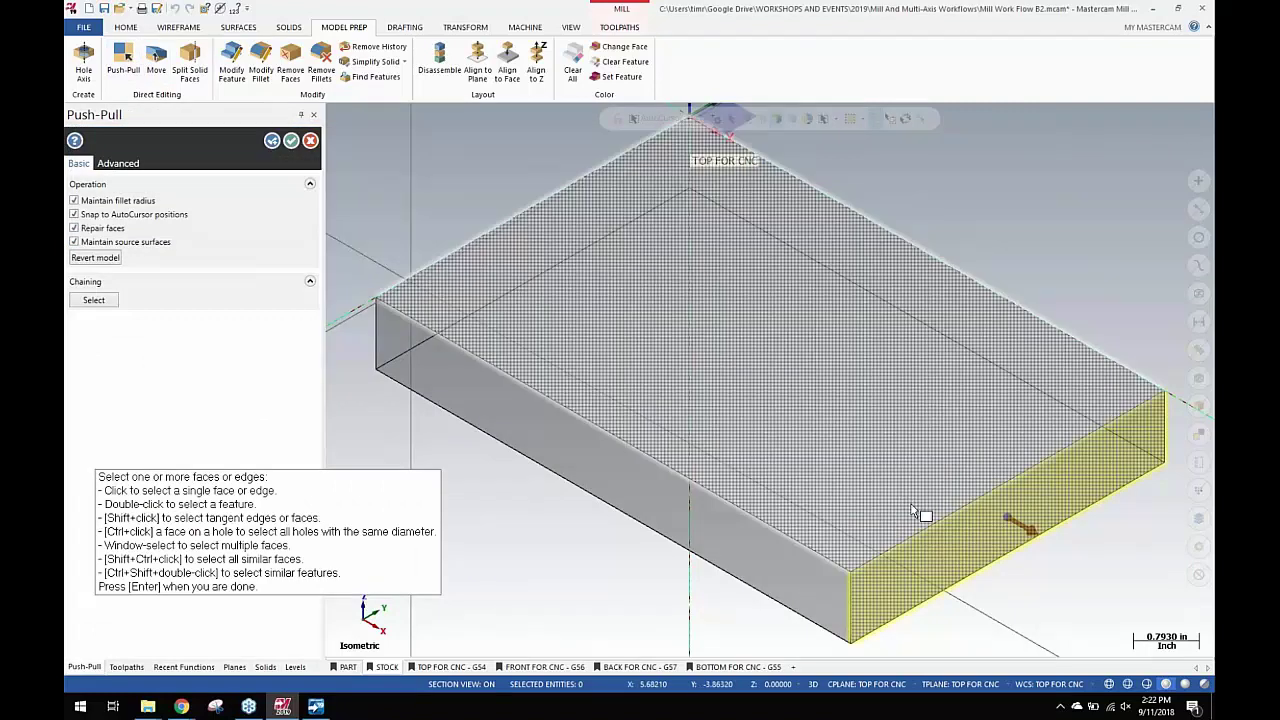
text(2)
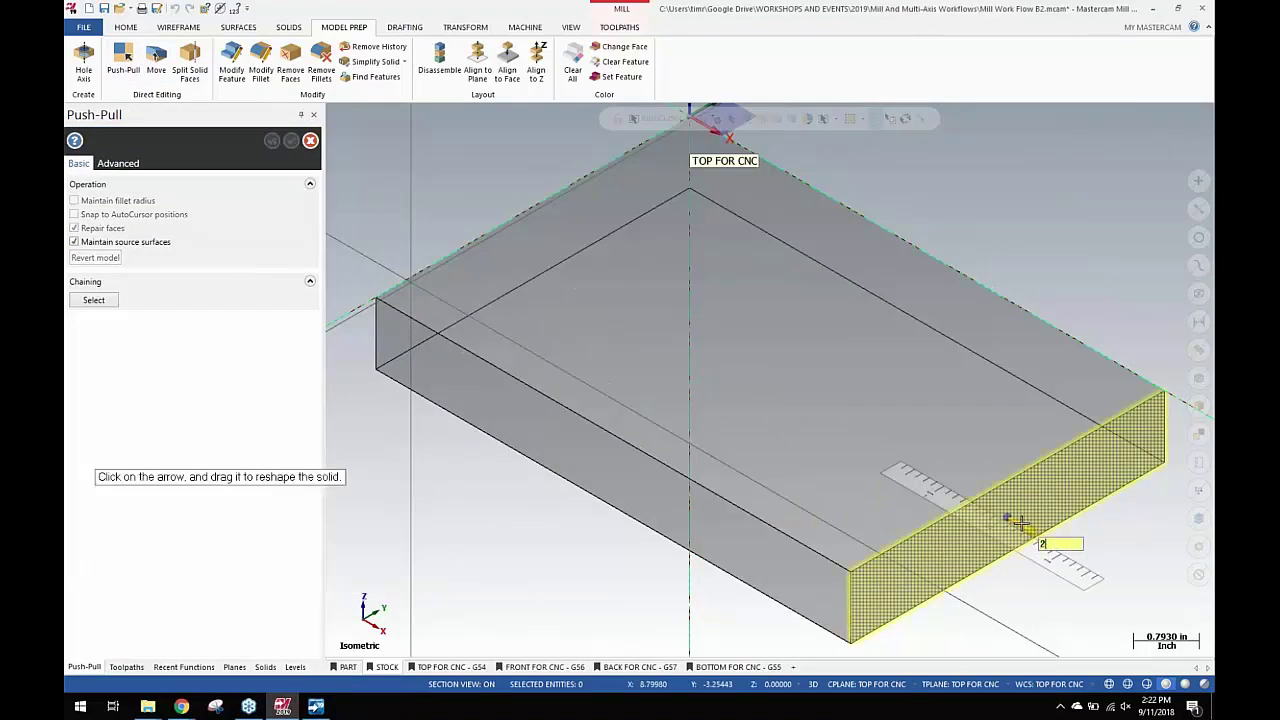
key(Return)
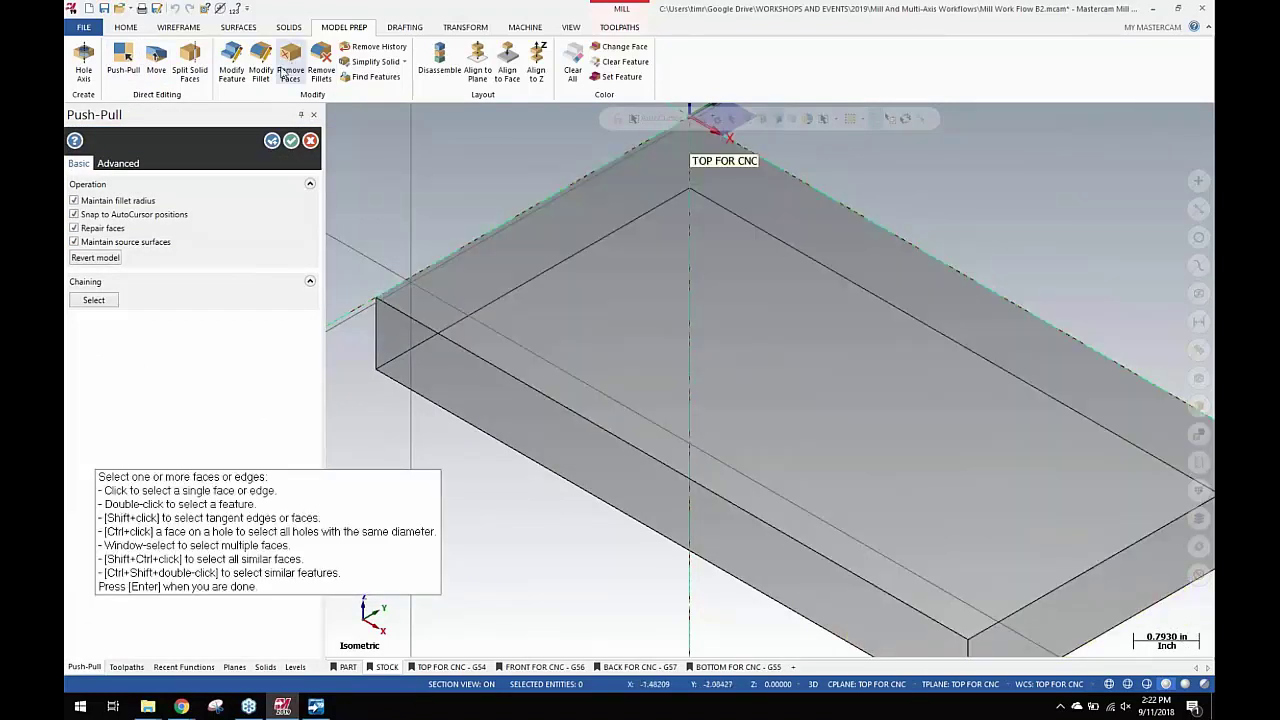
click(291, 141)
scroll(423, 182, down, 3)
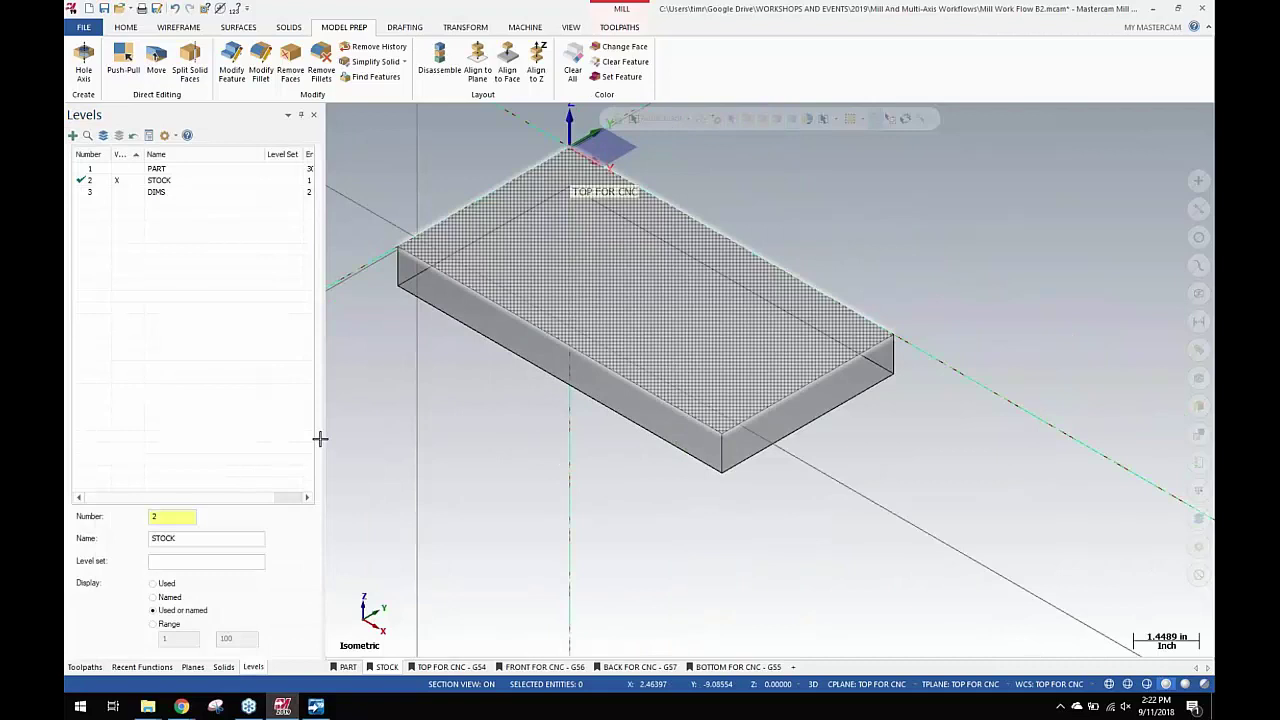
Show the PART view and check the origins of the TOP FOR CNC and BOTTOM FOR CNC planes.
click(192, 667)
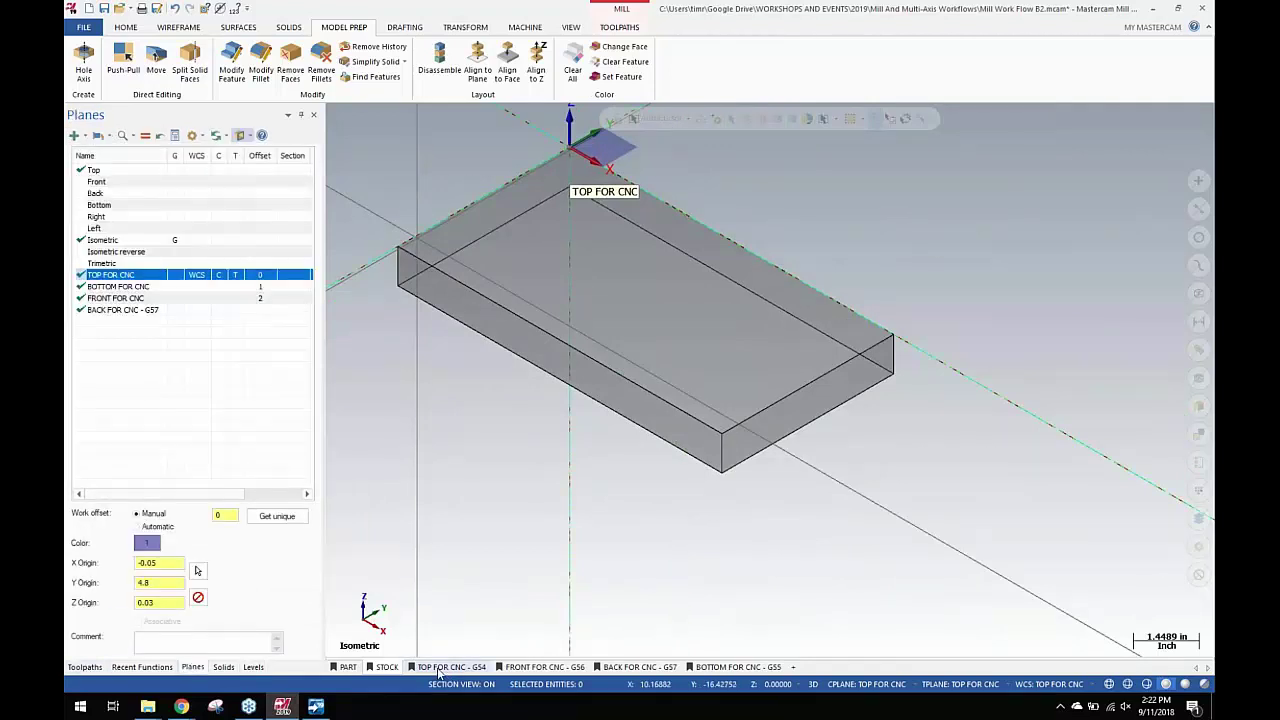
click(347, 667)
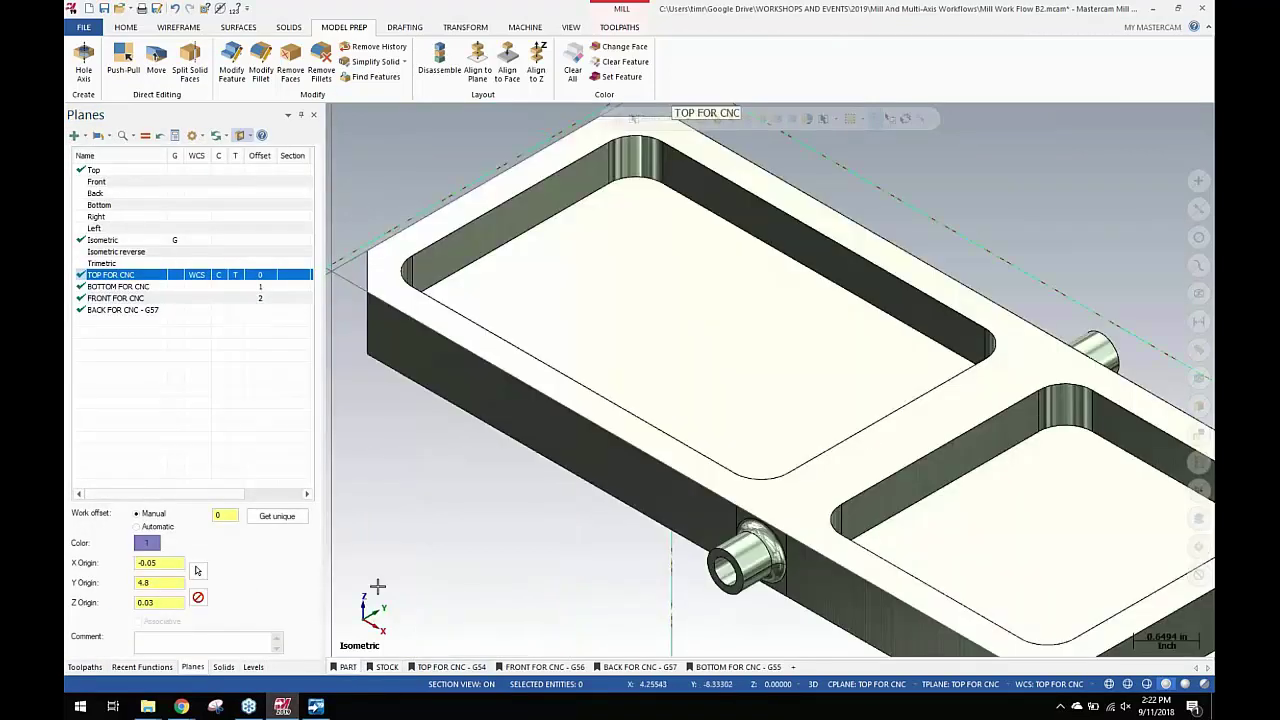
click(125, 287)
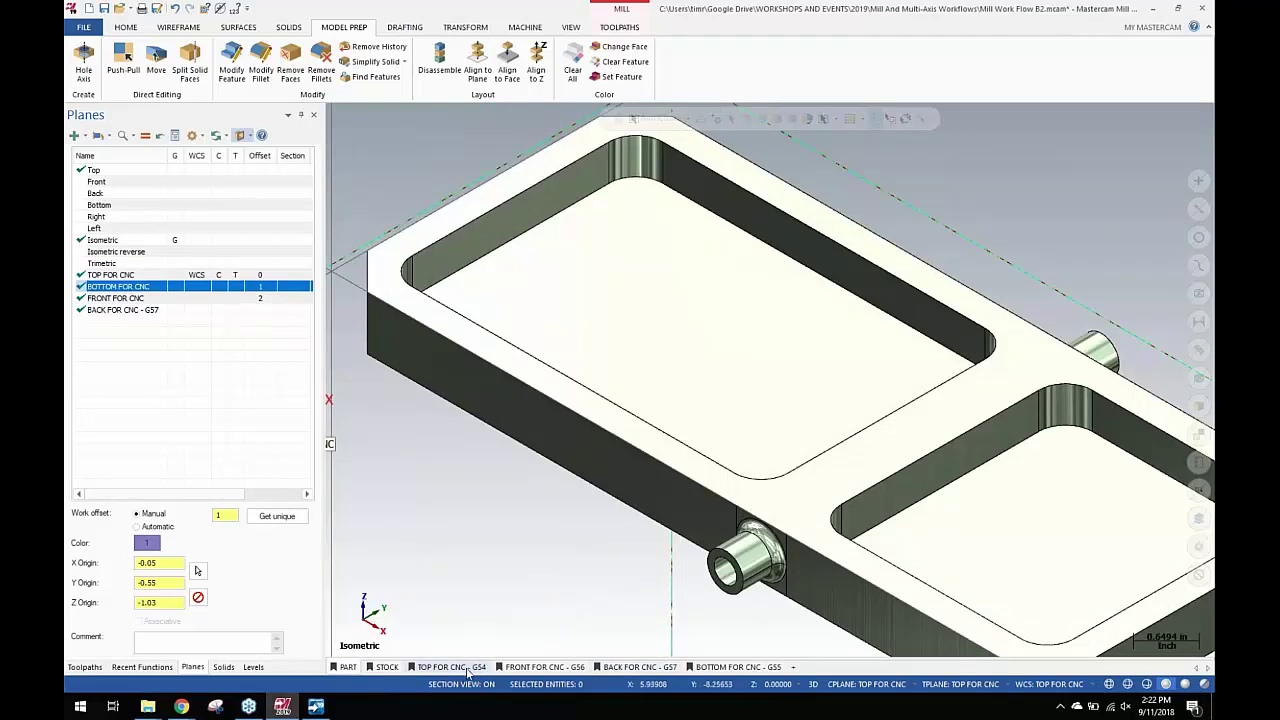
Show the FRONT FOR CNC - G56 view and move that plane's origin to the center of the round boss's top, at X 6.0.
click(541, 667)
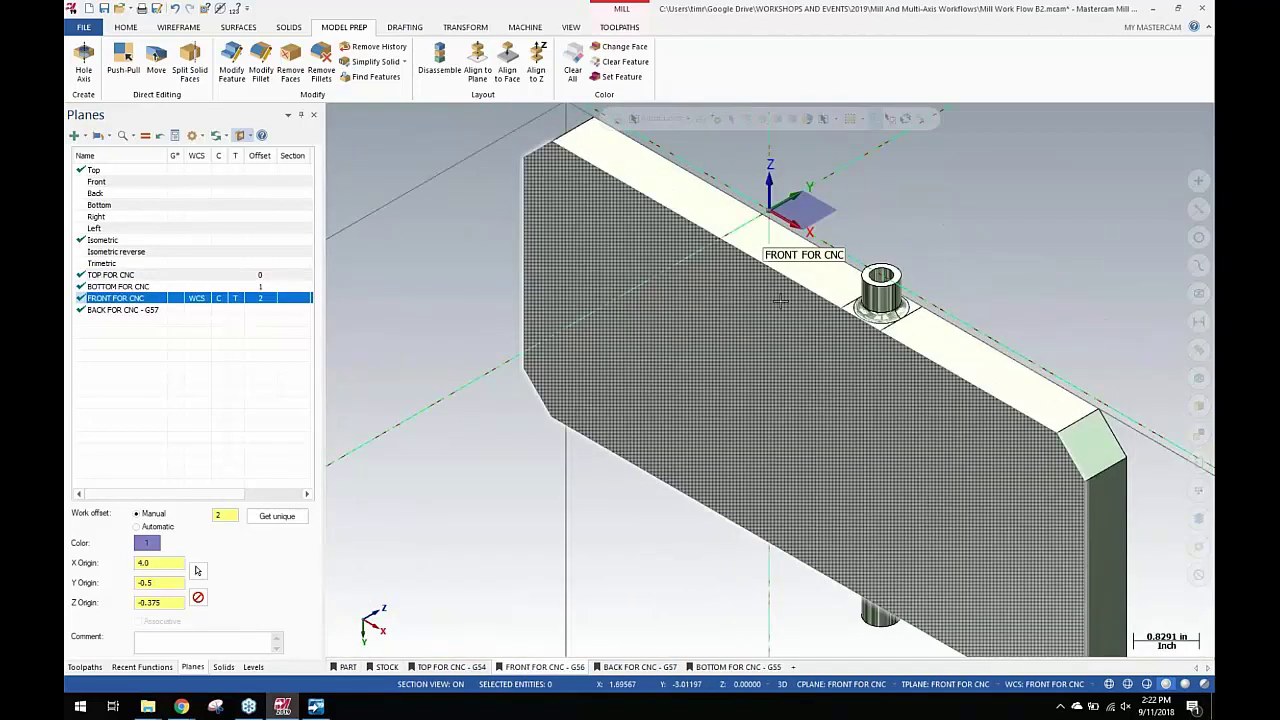
scroll(971, 204, up, 2)
middle_drag(971, 204, 848, 235)
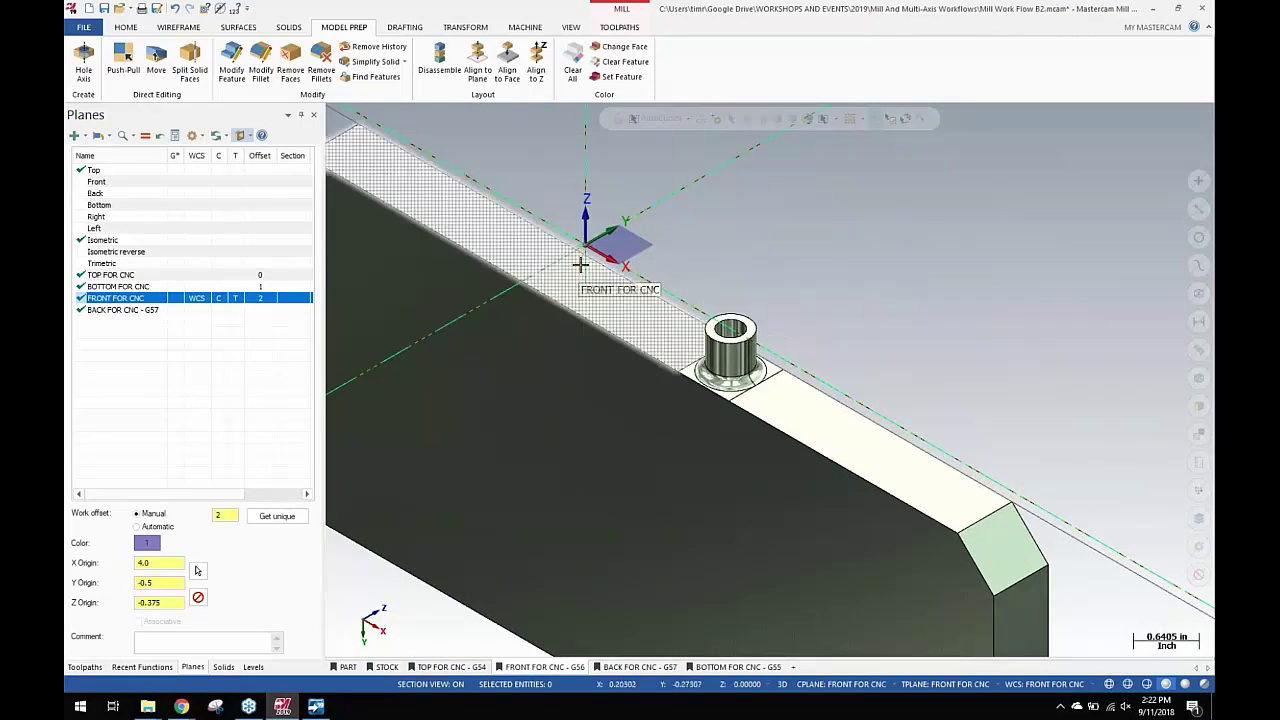
click(197, 571)
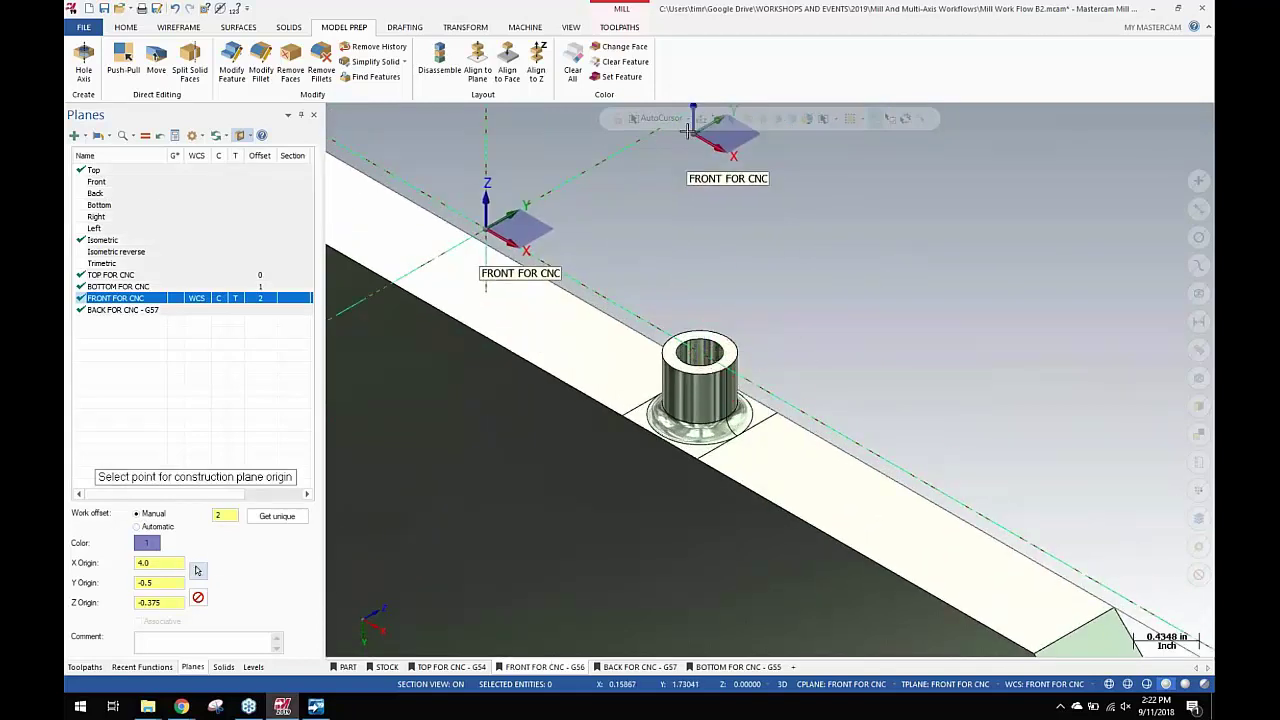
click(718, 119)
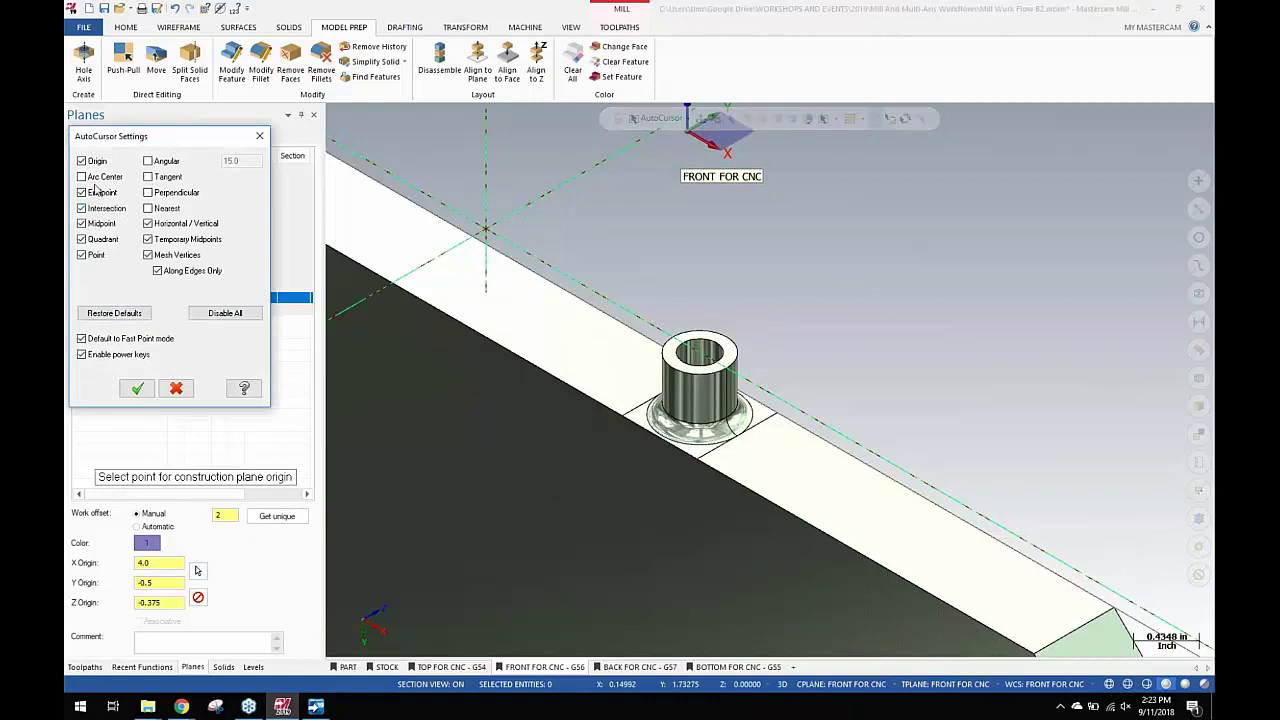
click(137, 388)
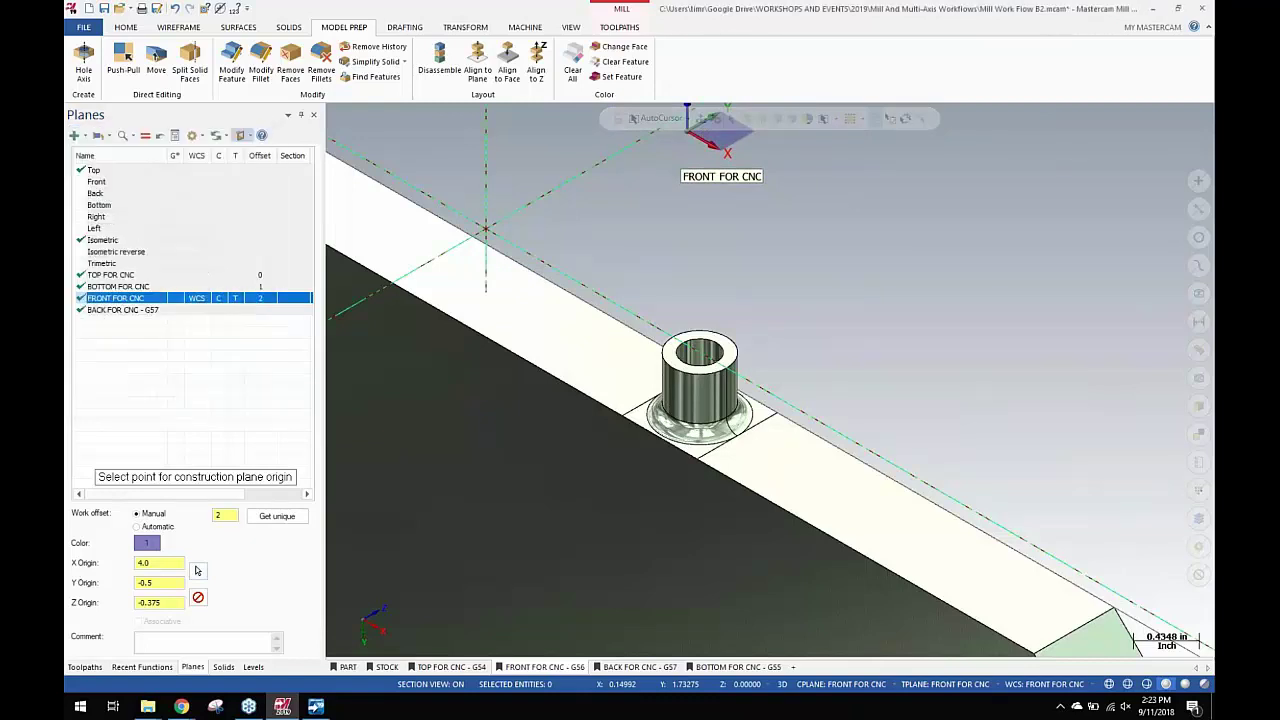
click(700, 352)
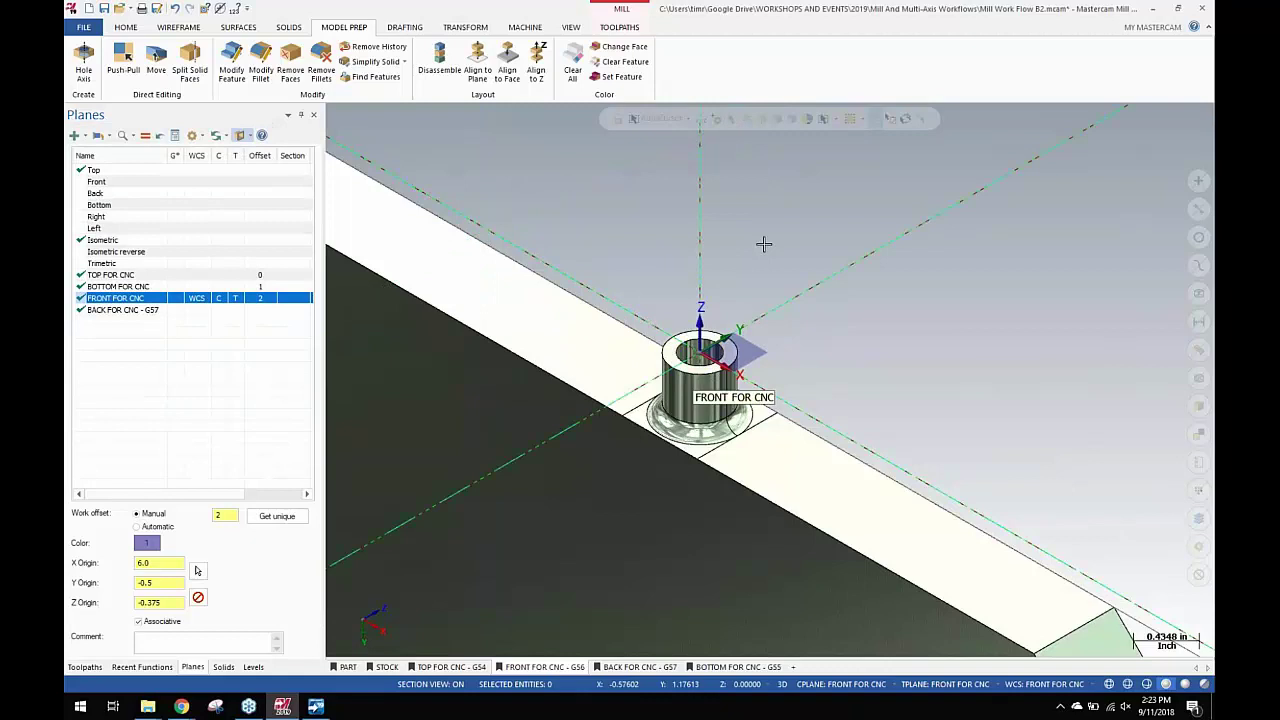
scroll(543, 336, down, 3)
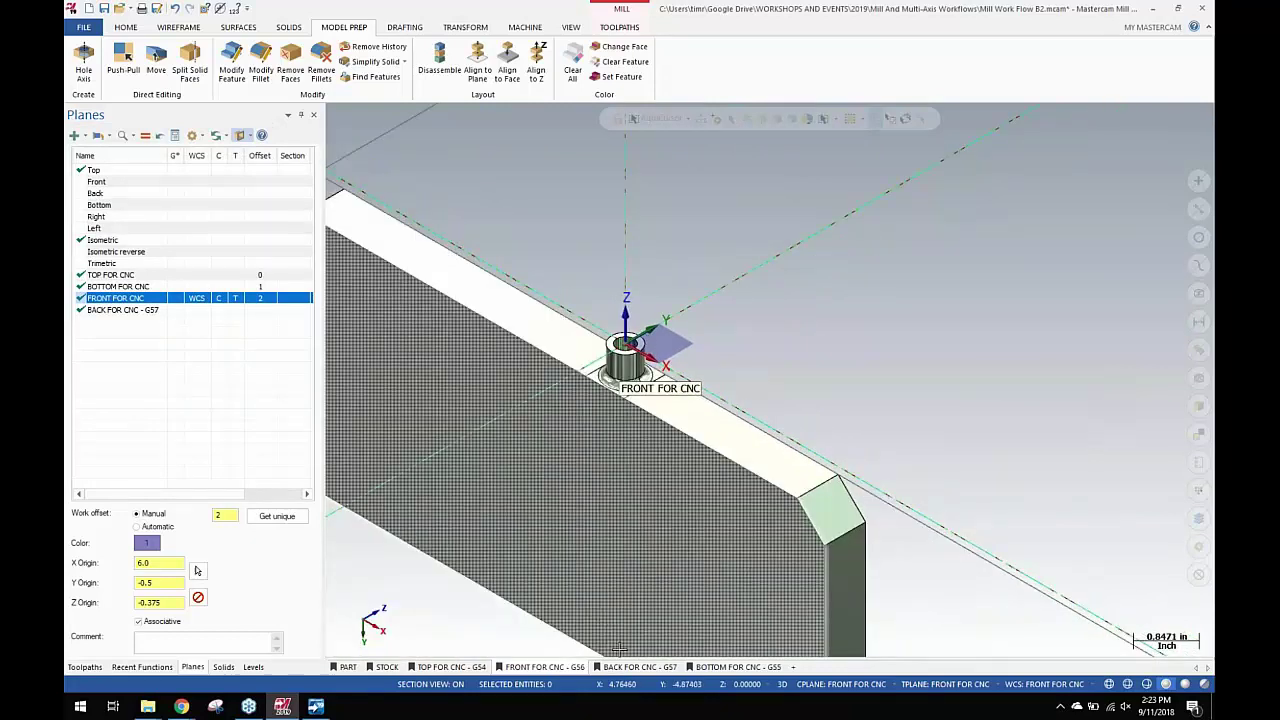
Show the BACK FOR CNC - G57 view and move that plane's origin to the center of its round boss's top, at X 6.0.
click(636, 667)
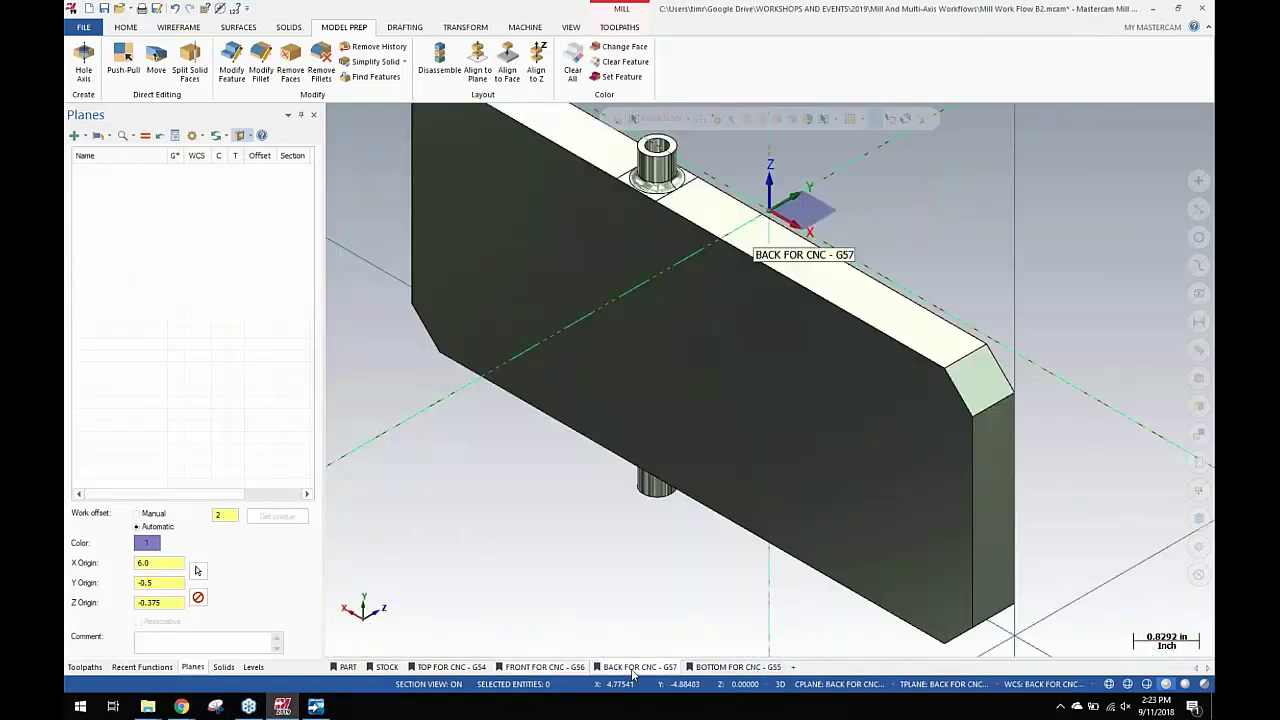
scroll(809, 481, up, 3)
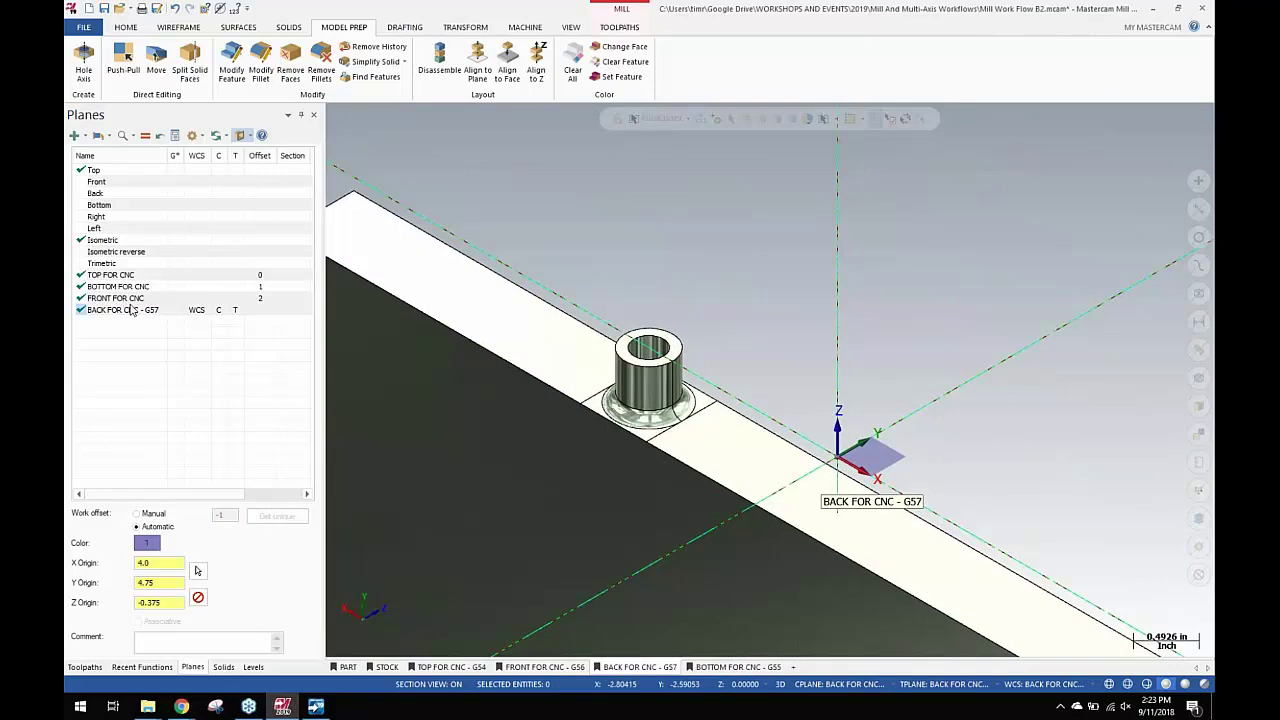
click(145, 311)
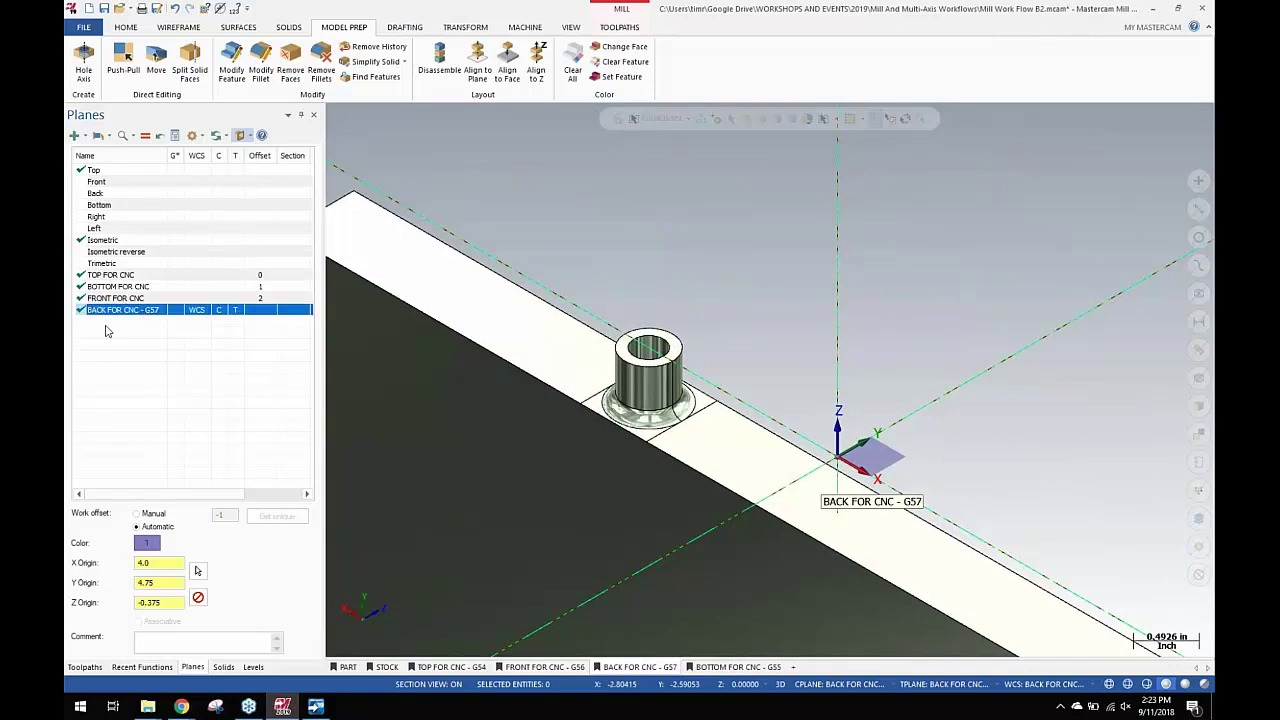
click(197, 570)
click(658, 368)
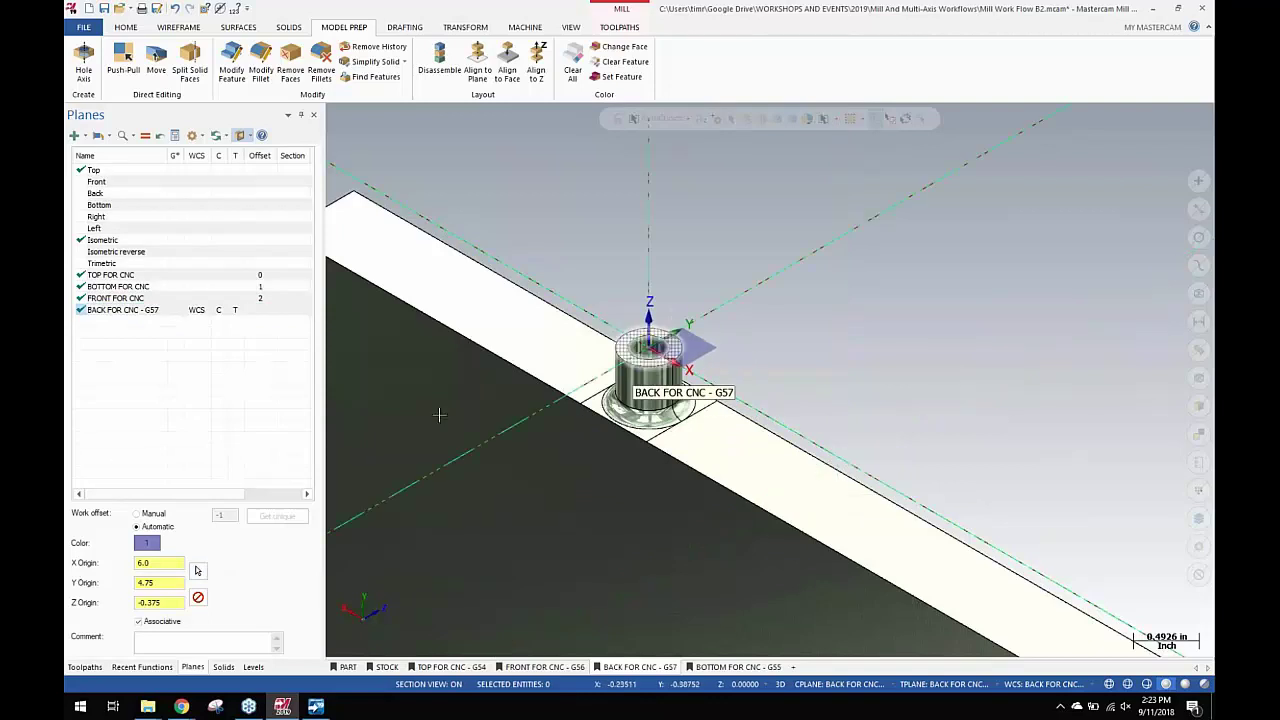
Regenerate all the outdated operations in Machine Group-1 for the lengthened part.
click(85, 667)
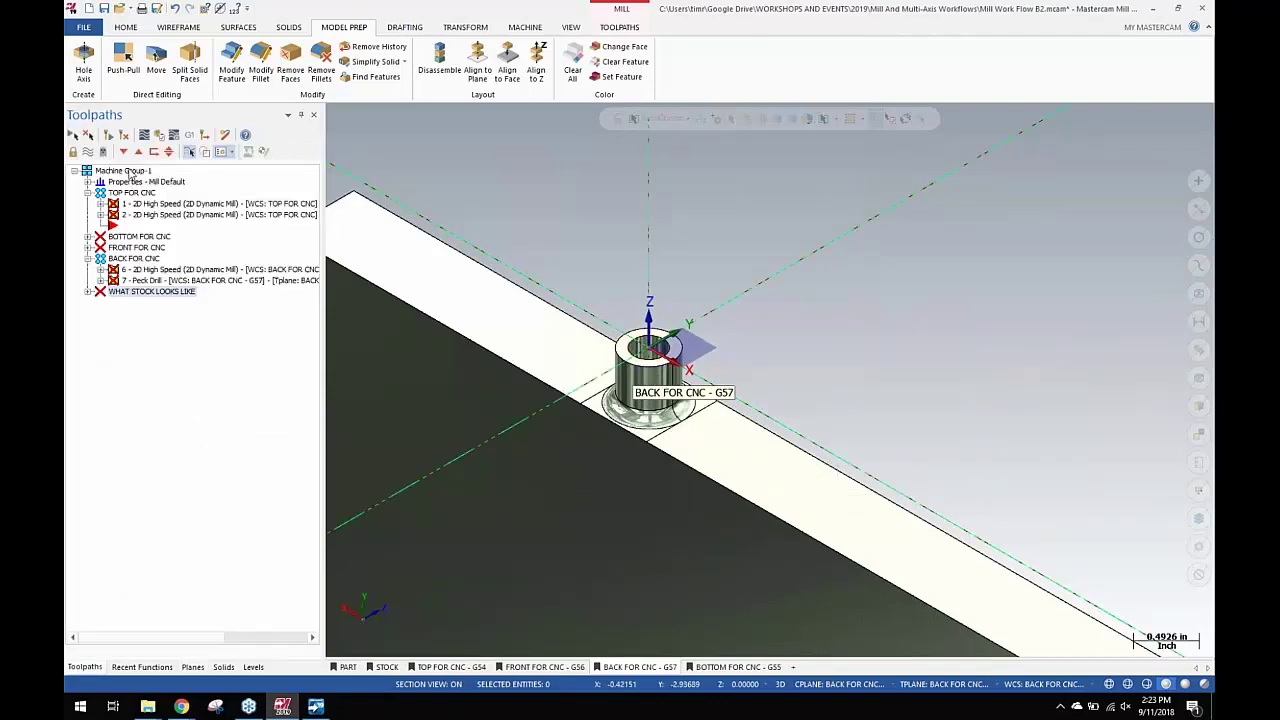
click(108, 136)
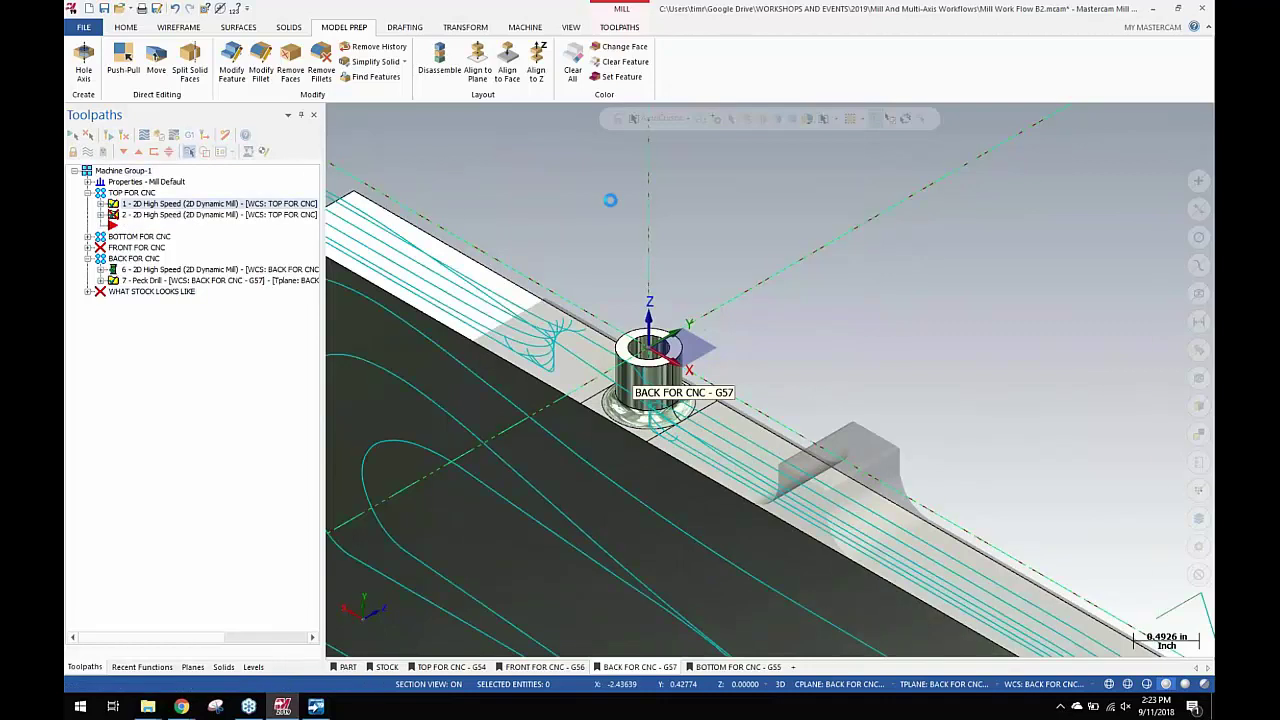
scroll(698, 228, down, 5)
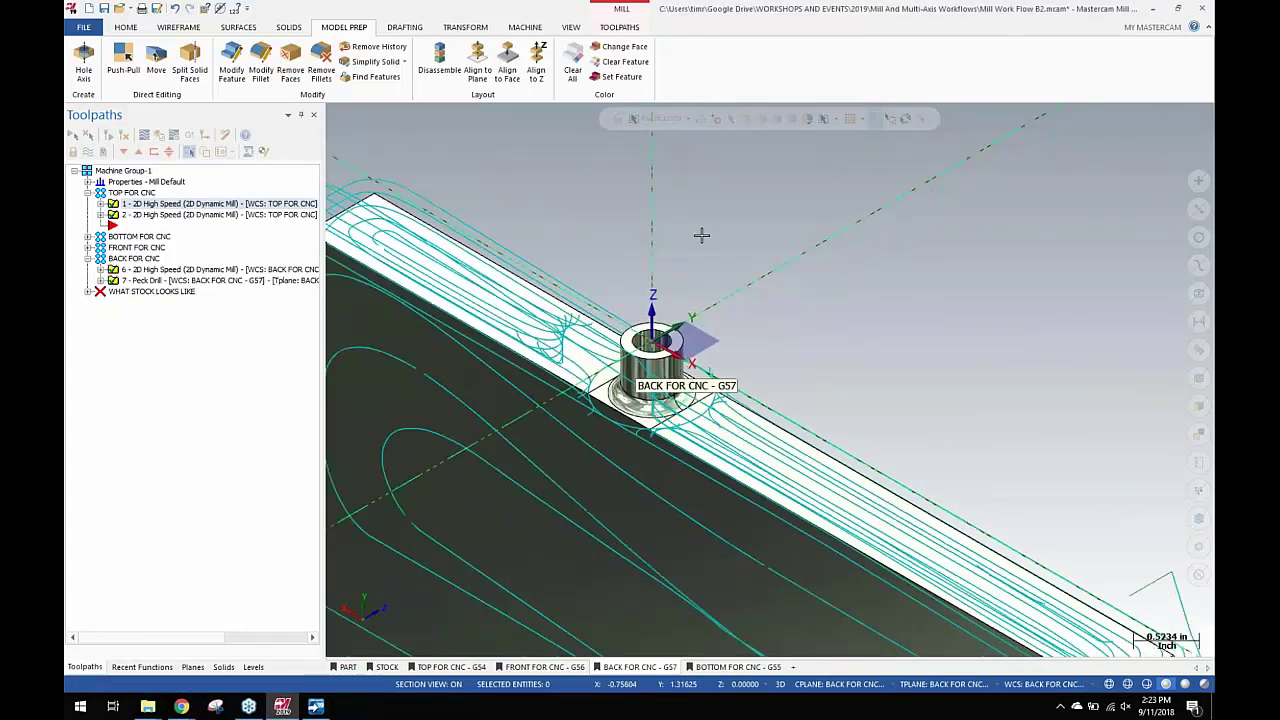
middle_drag(608, 197, 417, 206)
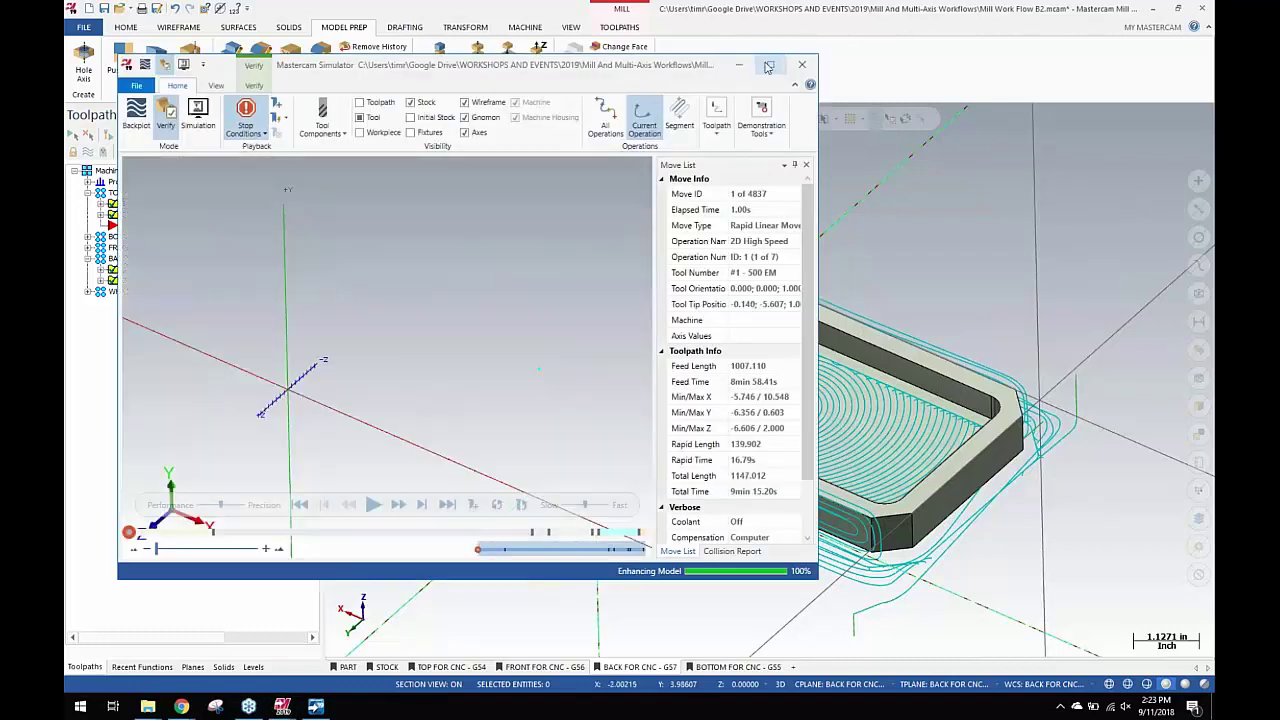
Verify all operations in Mastercam Simulator with the workpiece shown and the stock translucent, and inspect the machined boss and pockets.
click(770, 64)
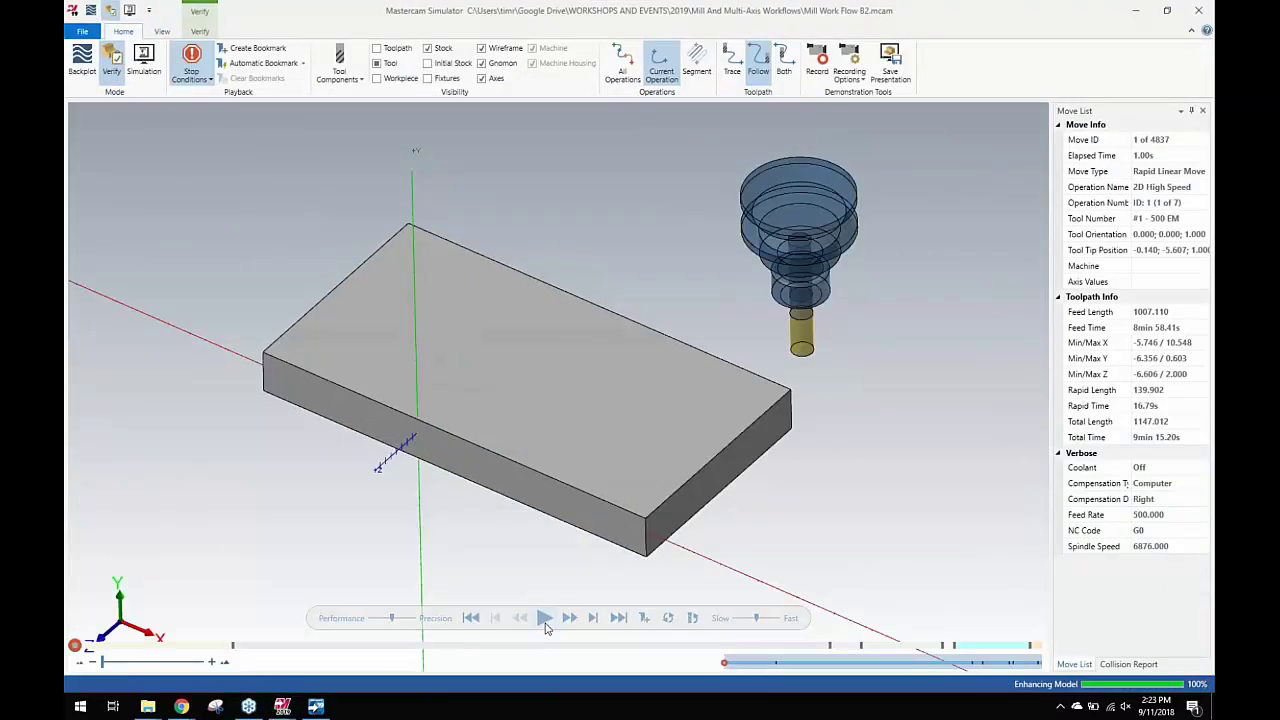
click(378, 79)
click(440, 52)
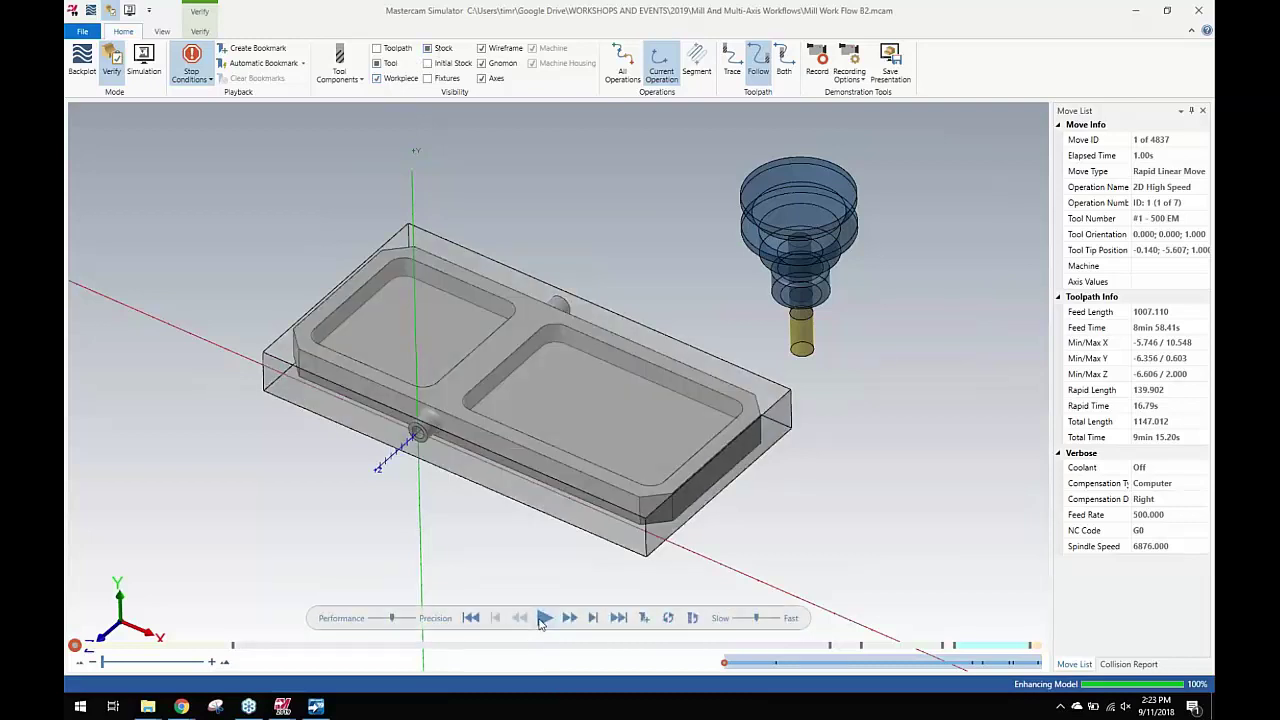
click(543, 618)
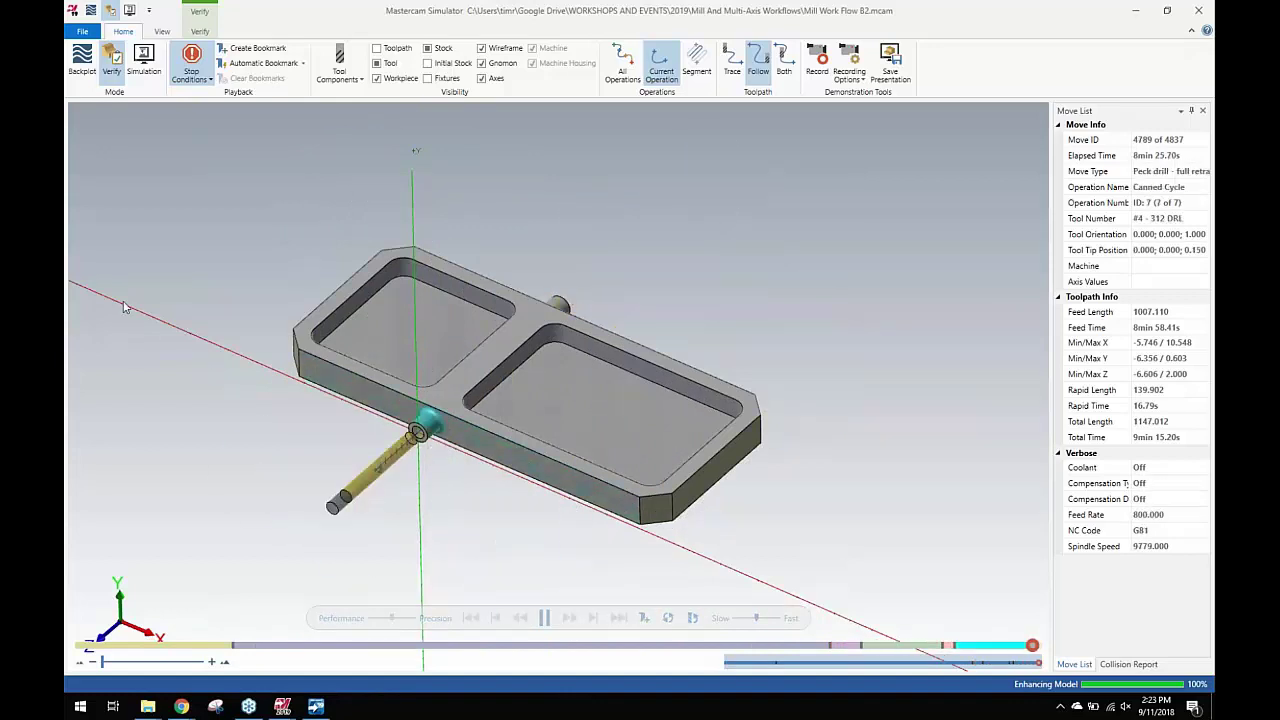
scroll(418, 438, up, 5)
scroll(418, 438, down, 5)
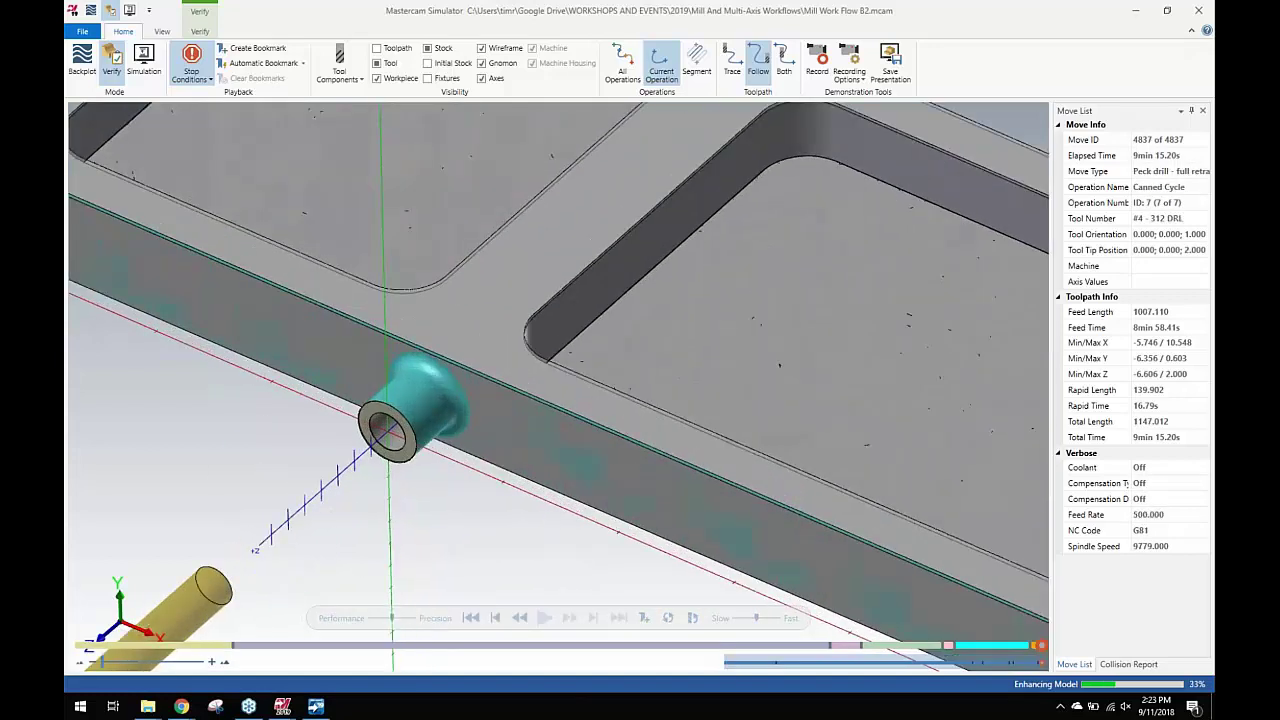
click(1133, 11)
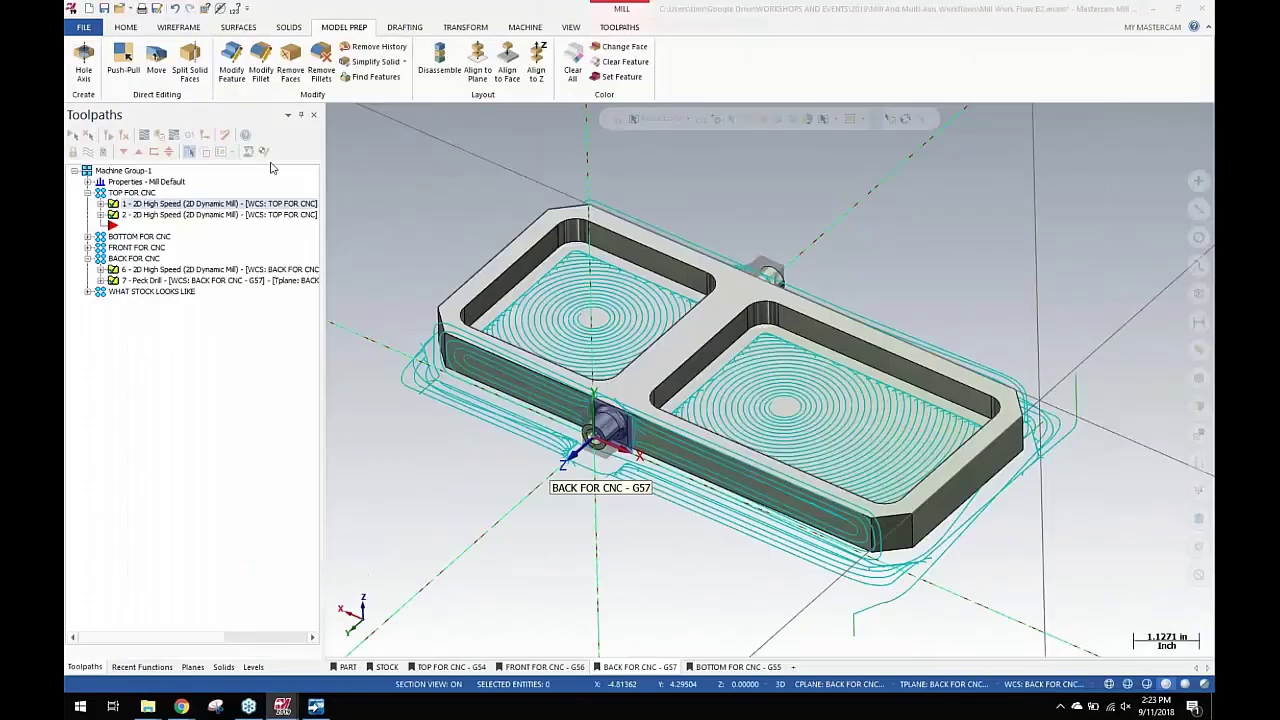
Post all of Machine Group-1's operations to NC files, overwriting the existing ones and opening them for editing.
click(118, 172)
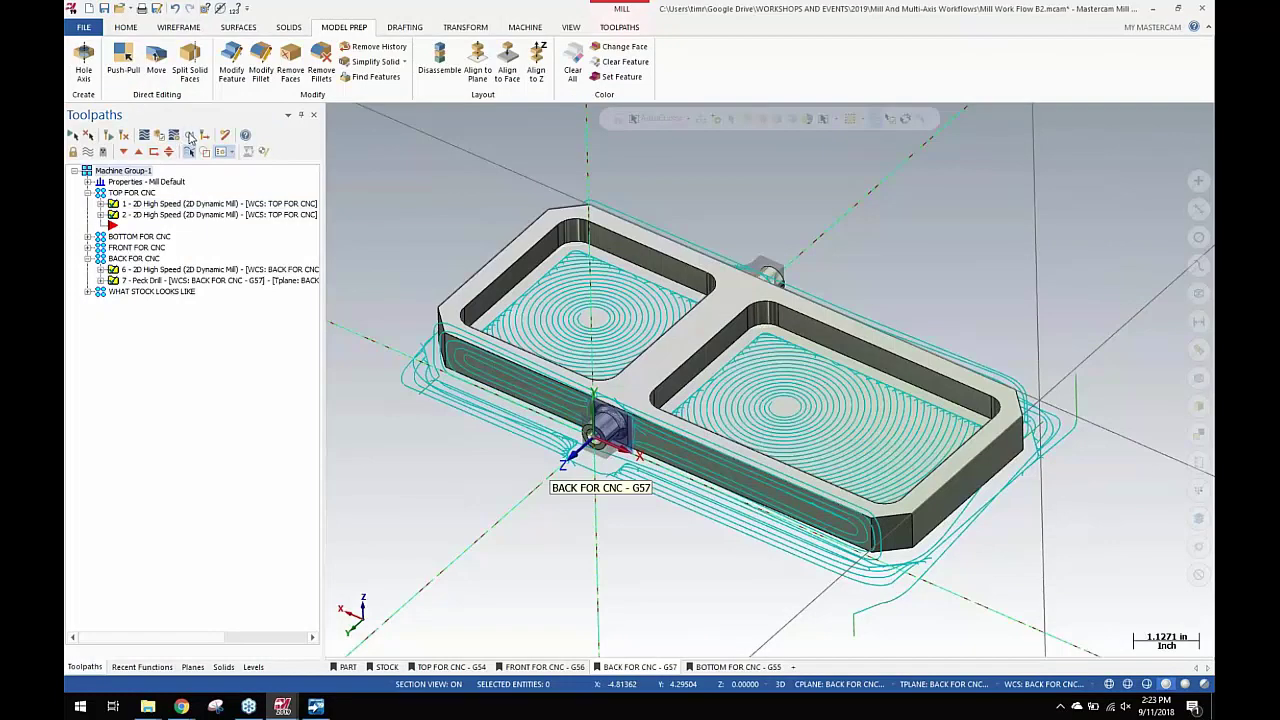
click(190, 136)
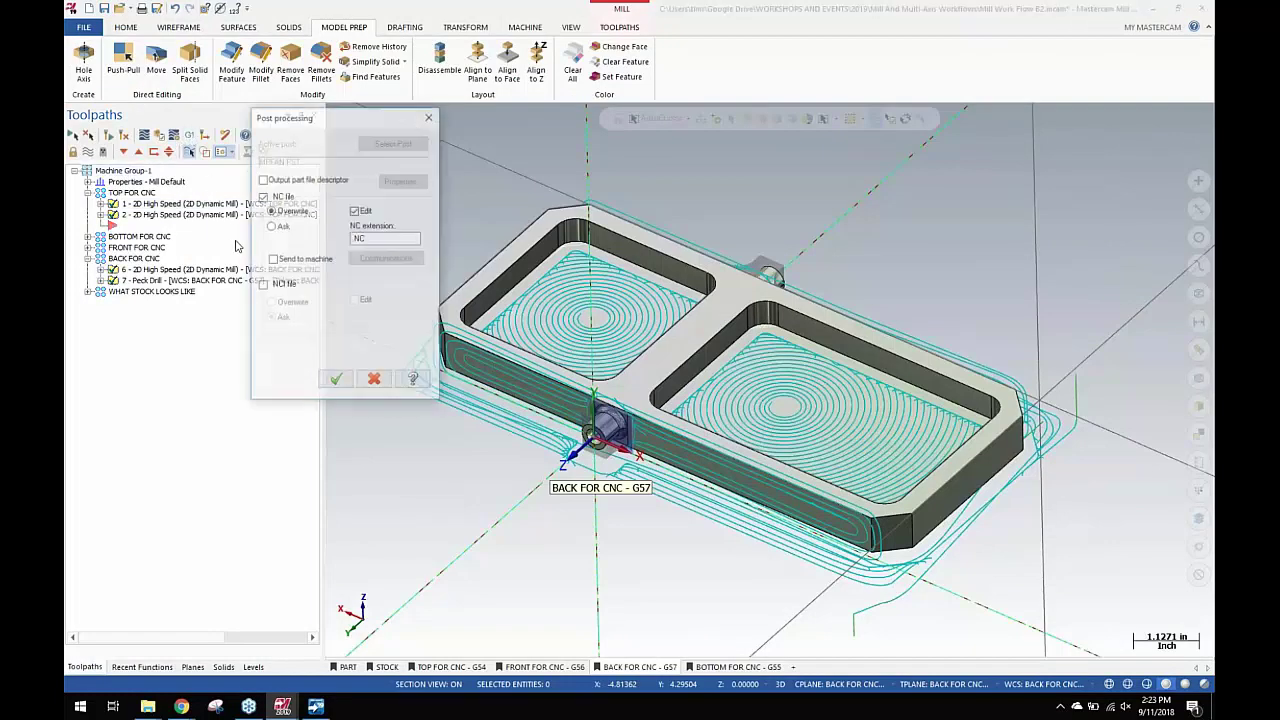
click(336, 380)
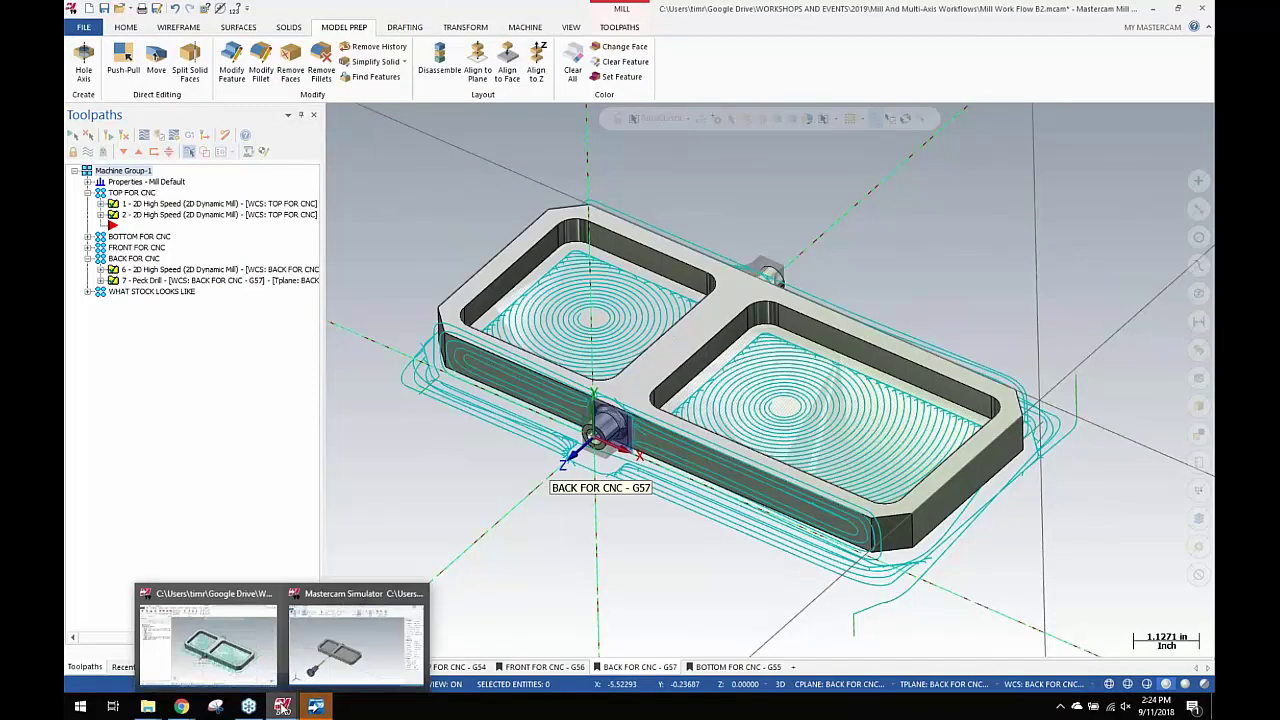
Switch to Code Expert, reload the reposted NC files, and look through the programs for the work offsets.
click(325, 706)
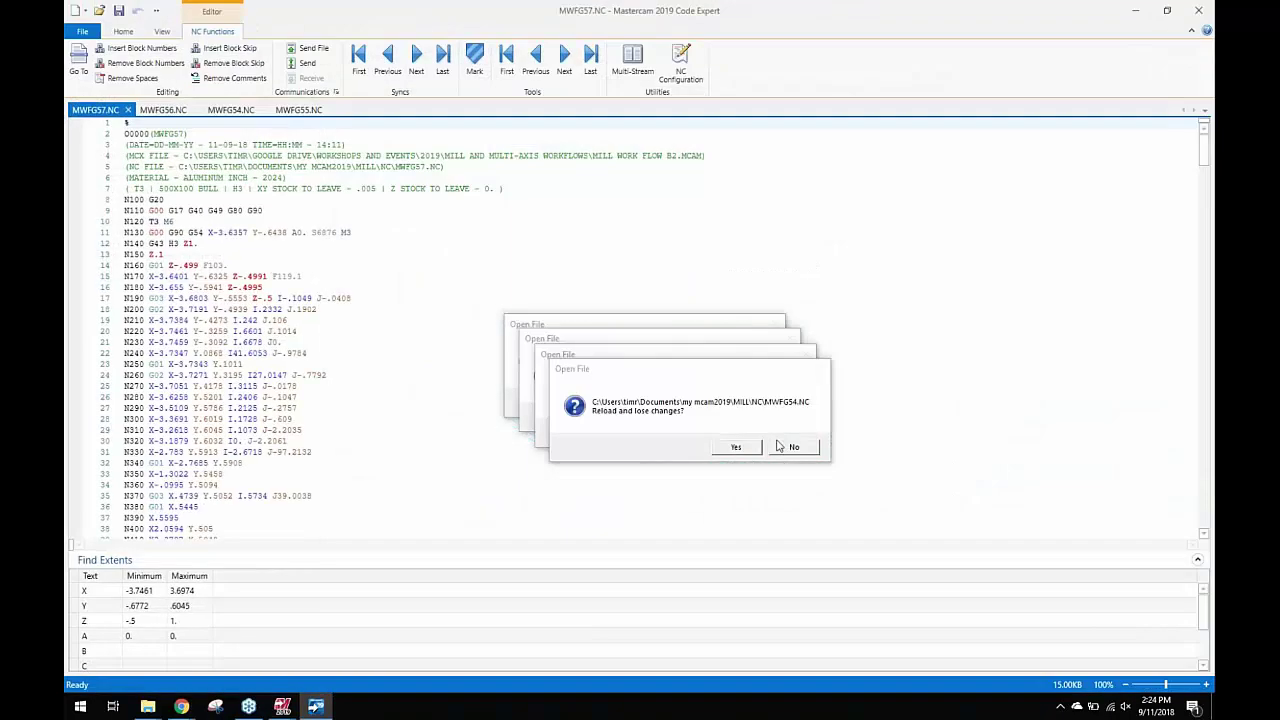
click(734, 448)
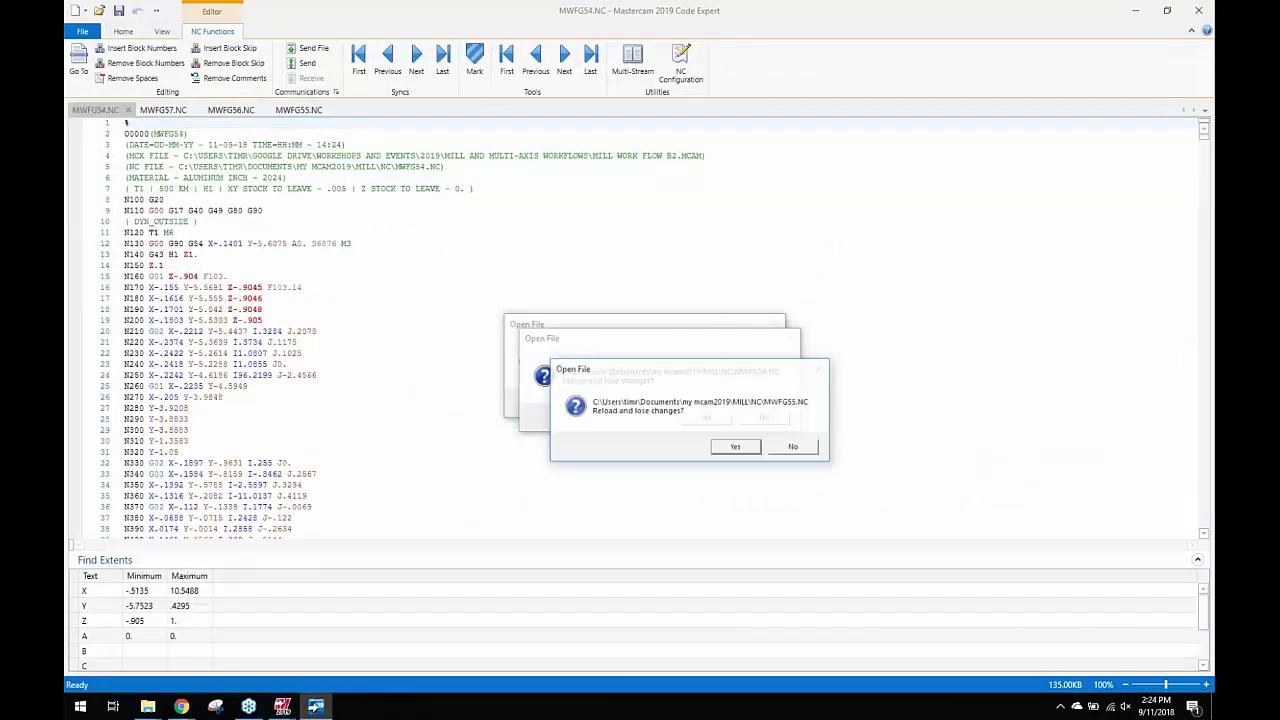
click(734, 448)
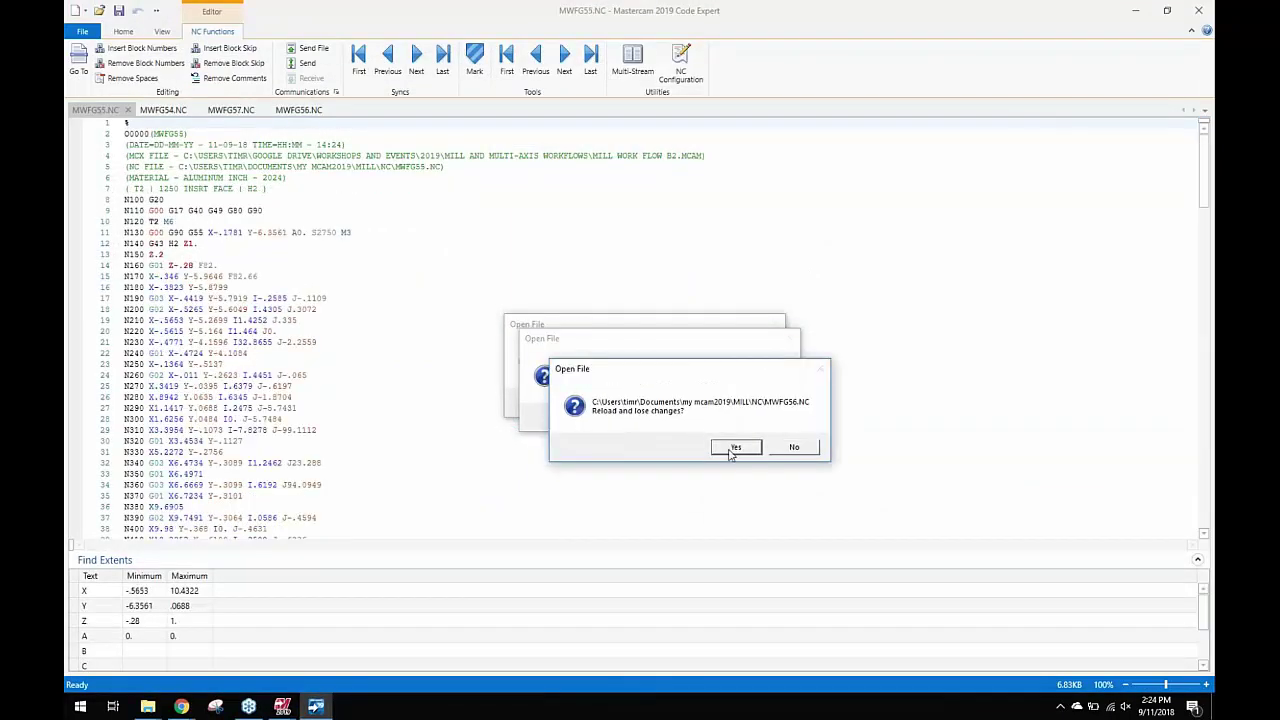
click(734, 447)
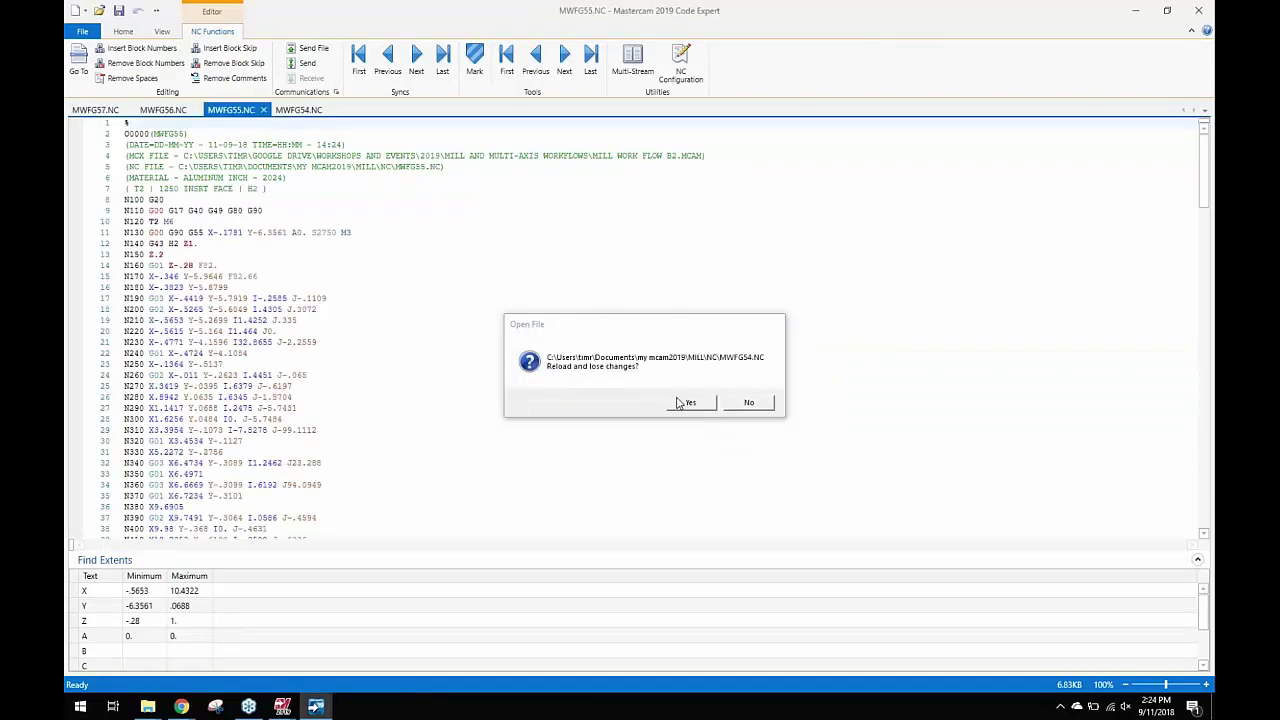
click(684, 404)
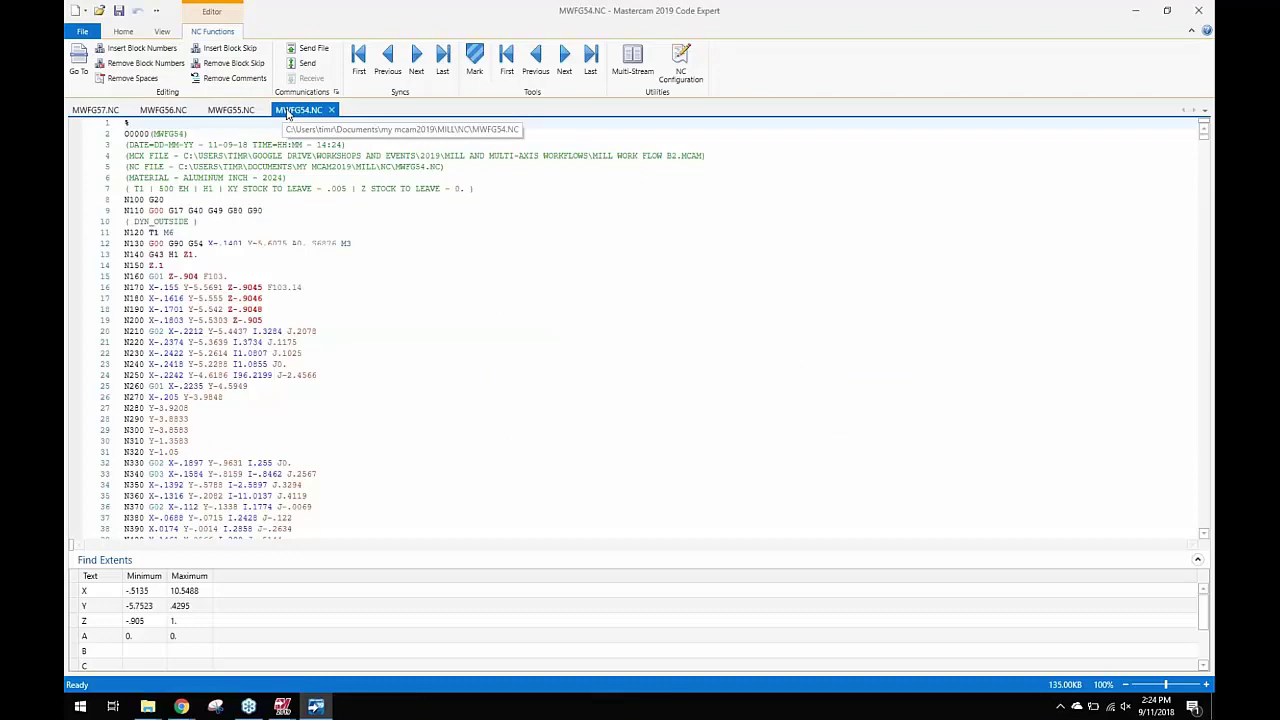
click(95, 110)
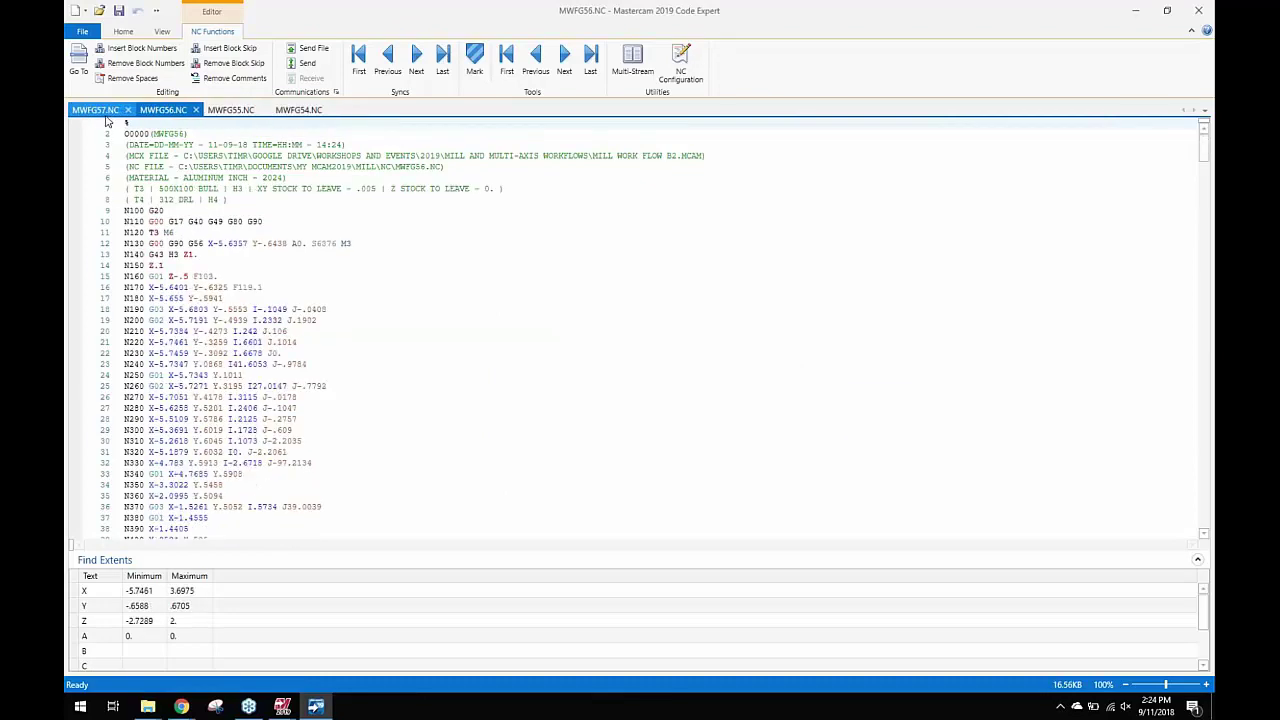